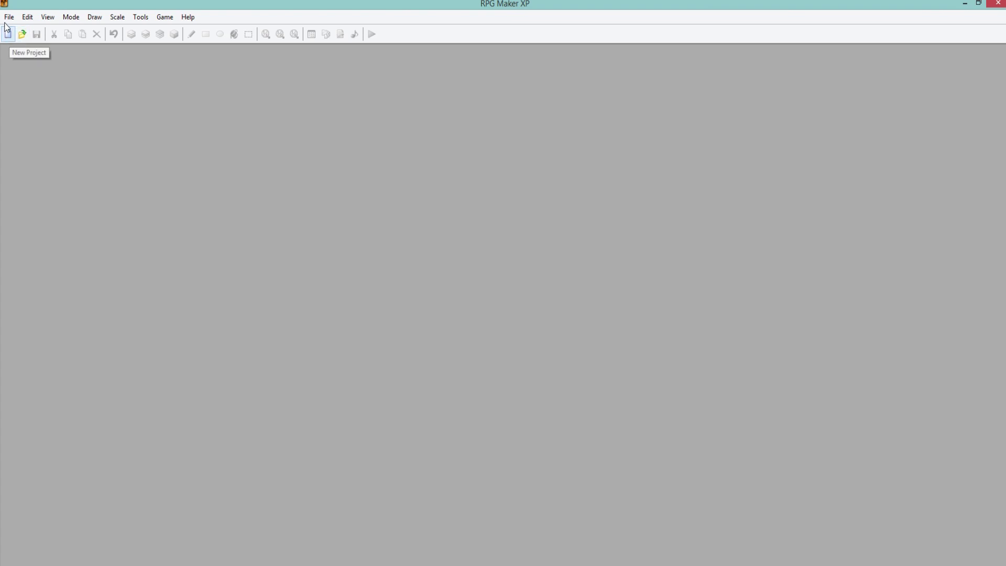
Create a new RPG Maker XP project with the folder name Waffle.
left_click(9, 16)
left_click(15, 30)
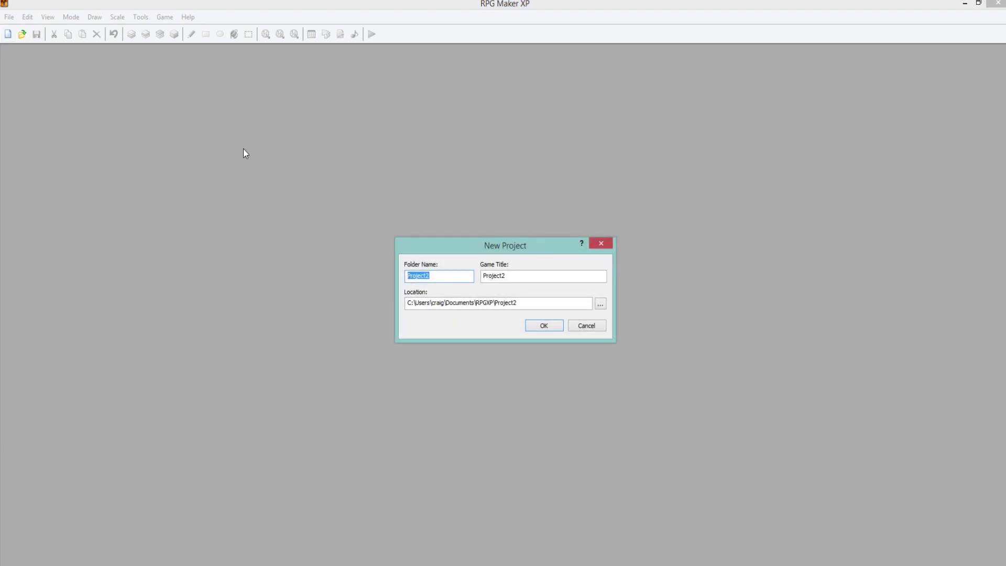
left_click_drag(445, 278, 396, 274)
type("Waffle")
key("Return")
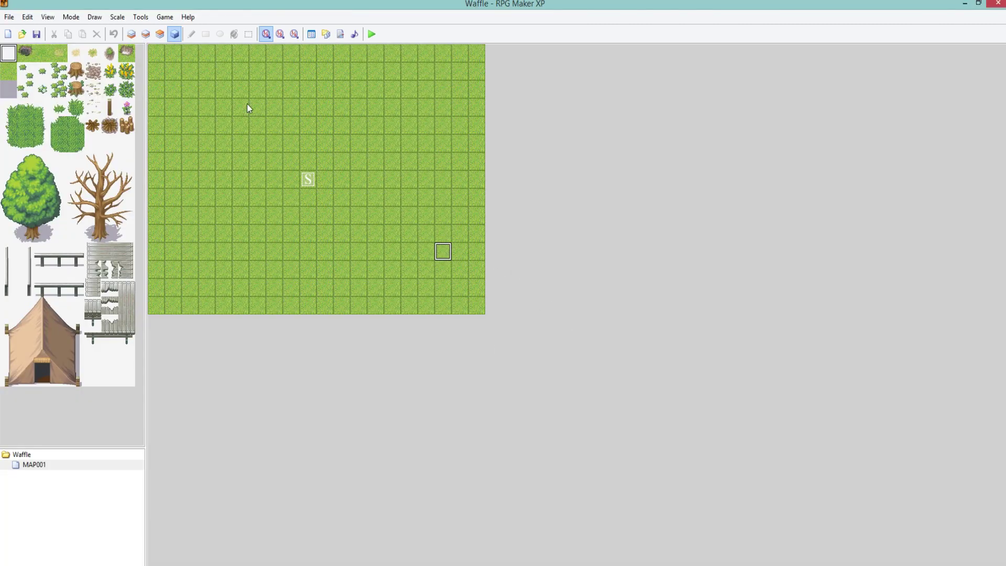
On Layer 1, switch between the rectangle, pencil and ellipse tools and pick the dark rock tile.
left_click(131, 34)
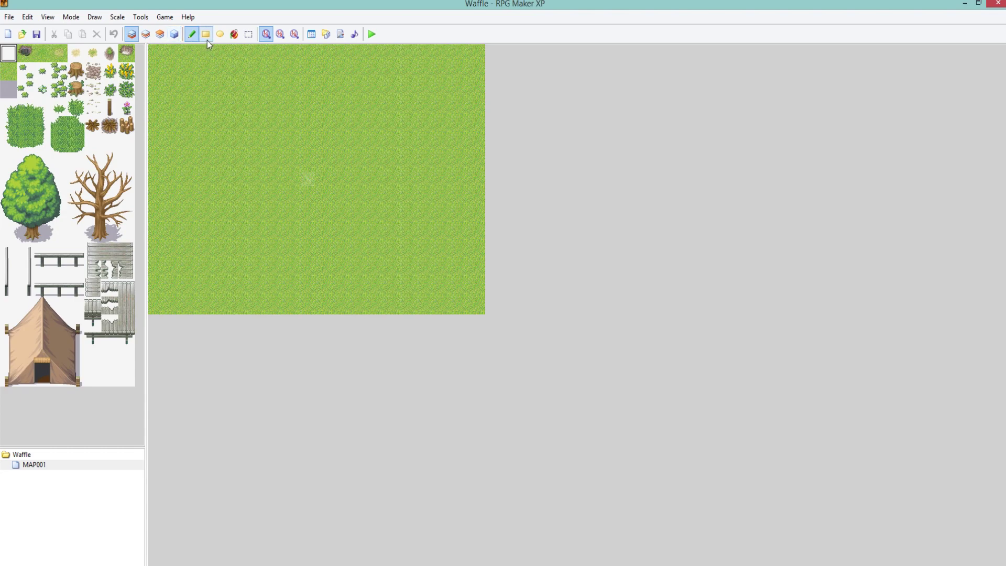
left_click(207, 37)
left_click(92, 215)
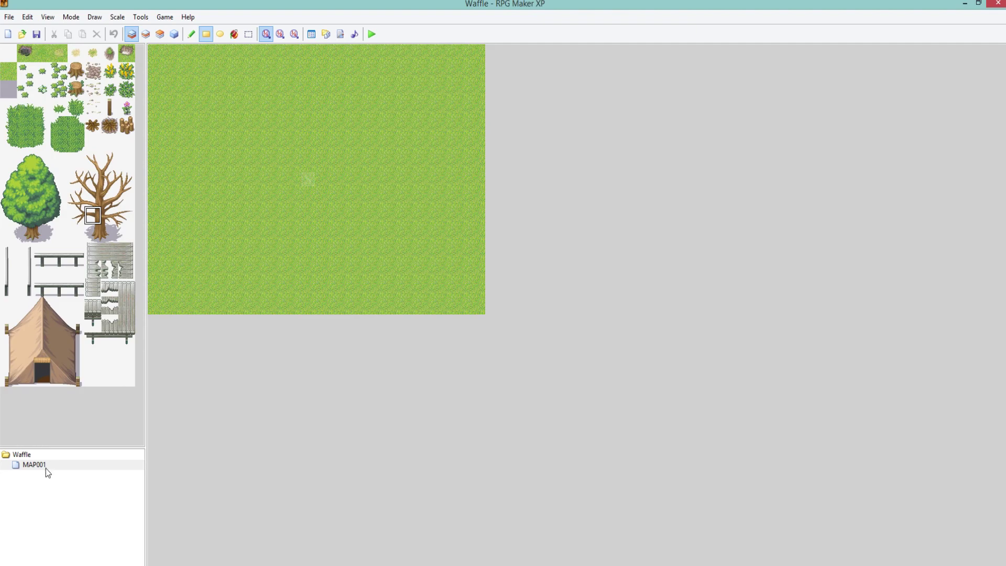
left_click(31, 50)
left_click(191, 34)
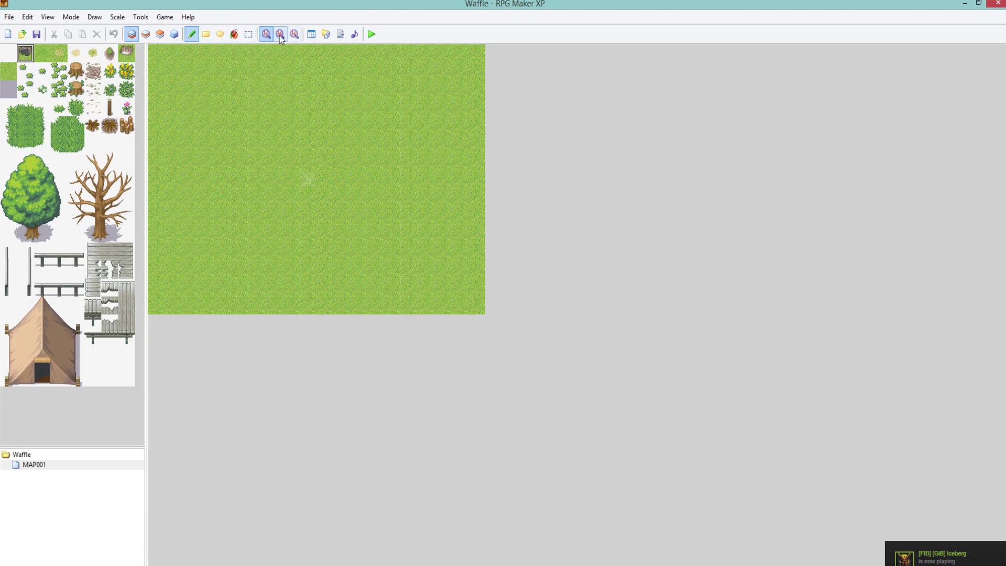
left_click(219, 34)
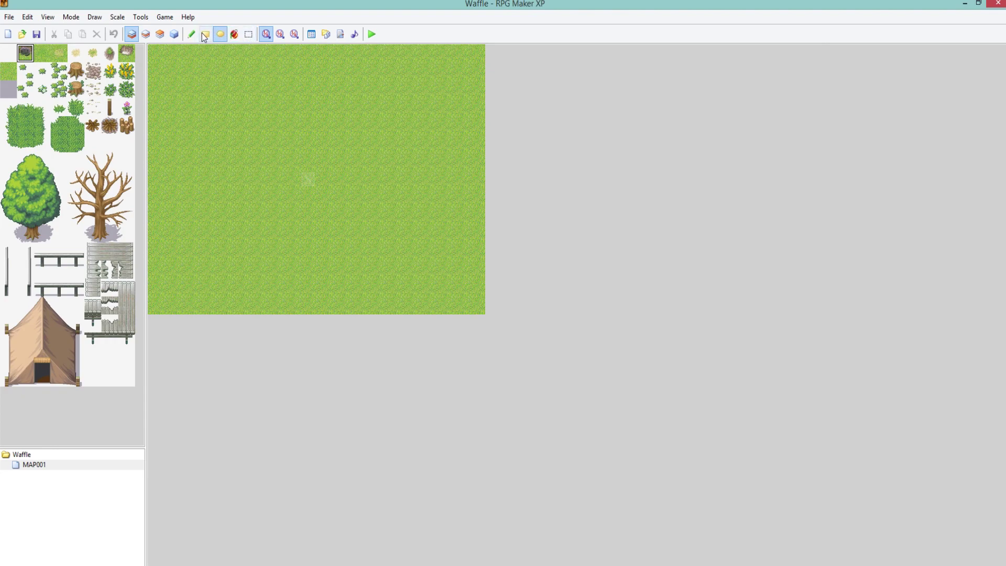
mouse_move(204, 96)
left_mouse_down()
mouse_move(248, 139)
mouse_move(308, 87)
mouse_move(318, 113)
mouse_move(266, 97)
mouse_move(249, 78)
mouse_move(201, 73)
mouse_move(207, 146)
mouse_move(364, 163)
mouse_move(306, 123)
mouse_move(401, 143)
mouse_move(221, 101)
mouse_move(263, 127)
left_mouse_up()
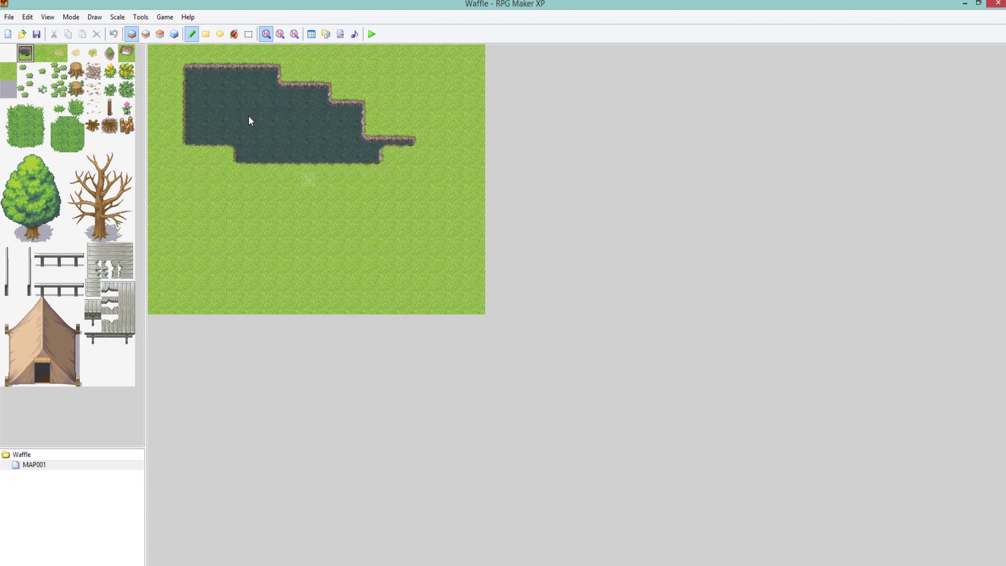
key("ctrl+z")
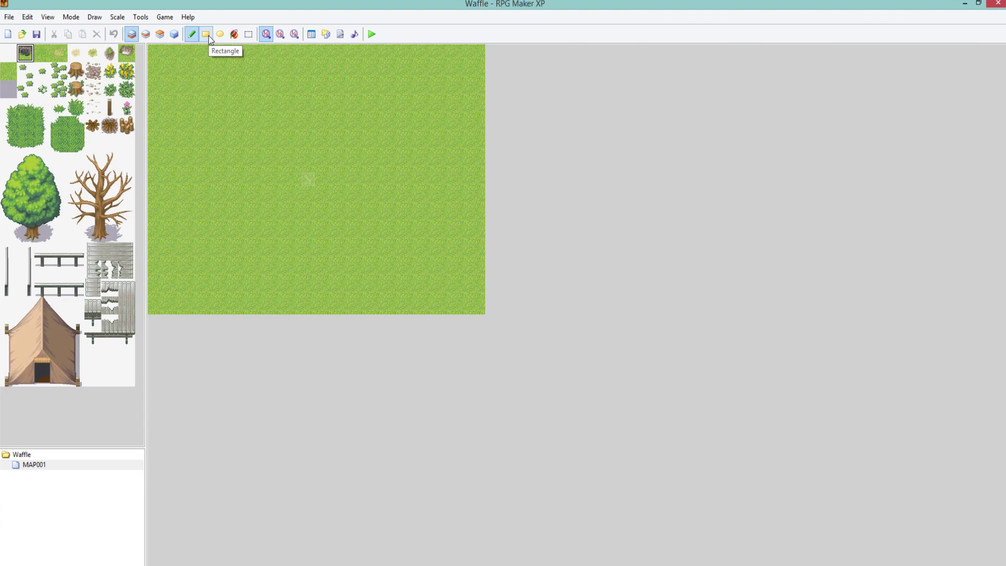
left_click(207, 35)
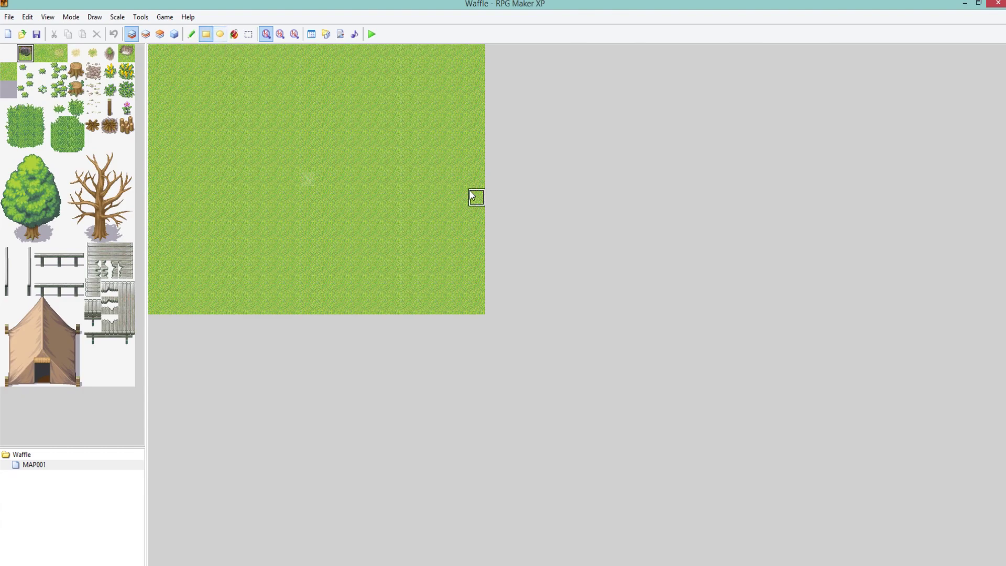
mouse_move(474, 195)
left_mouse_down()
mouse_move(391, 185)
mouse_move(200, 84)
mouse_move(402, 132)
mouse_move(197, 19)
mouse_move(200, 42)
left_mouse_up()
key("ctrl+z")
left_click(221, 35)
left_click_drag(366, 192, 245, 72)
key("ctrl+z")
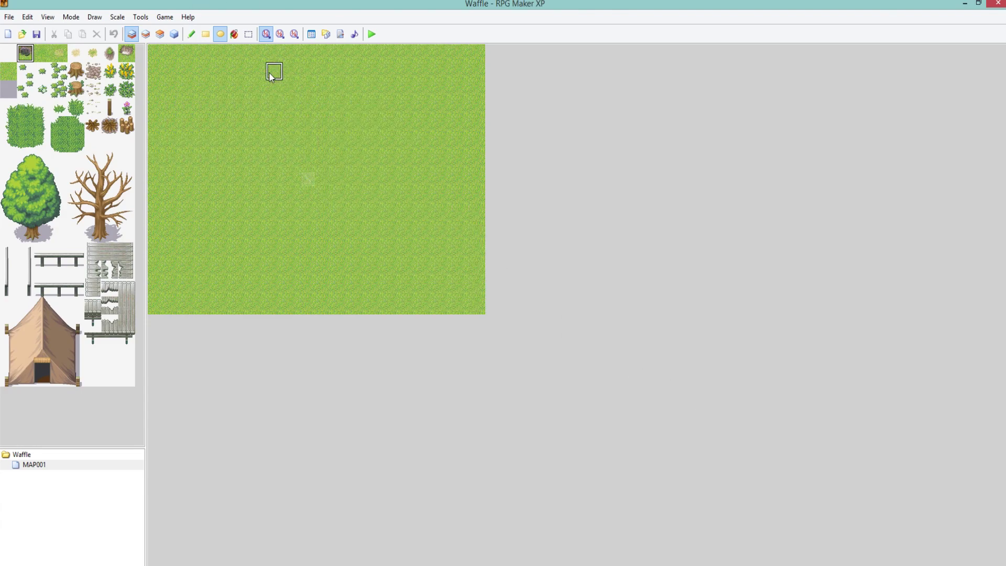
left_click(235, 34)
left_click(228, 95)
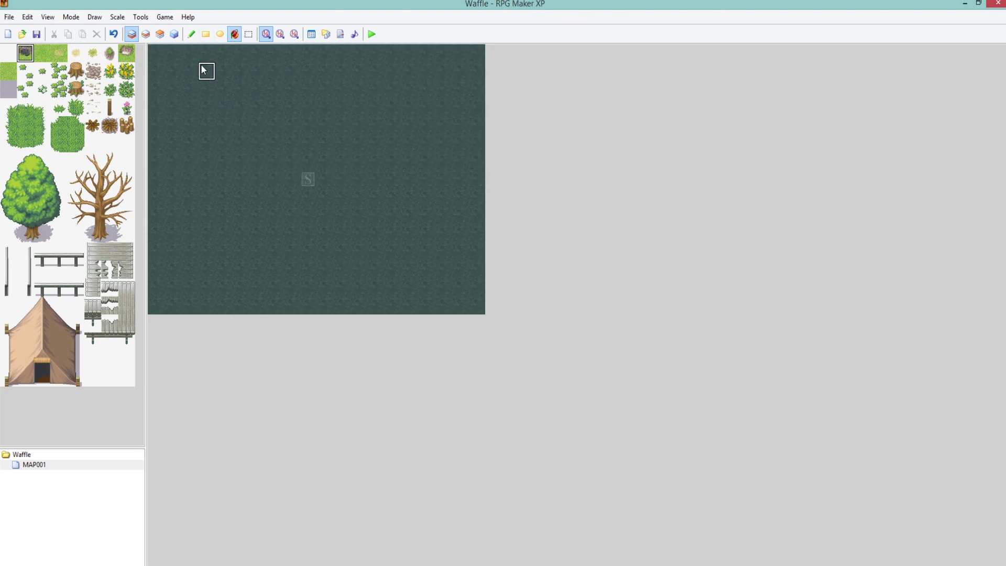
key("ctrl+z")
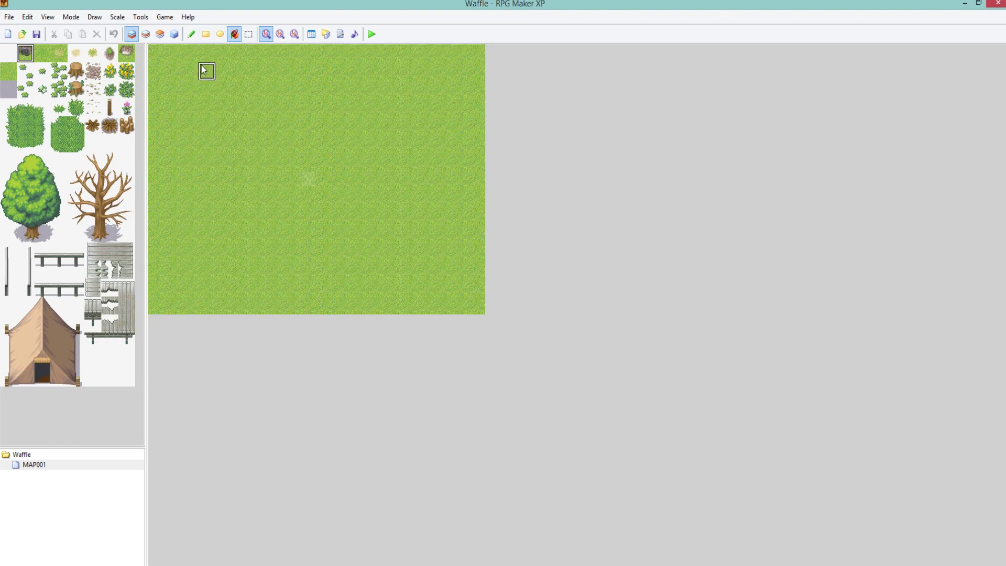
left_click(111, 53)
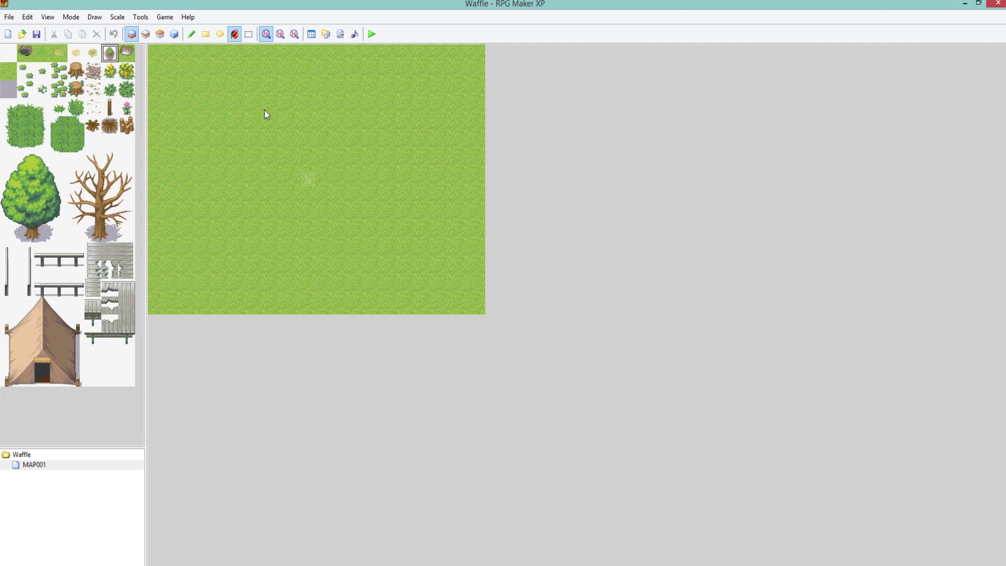
Paint a winding bush path on MAP001 with the pencil, then undo it.
left_click(191, 34)
left_click(192, 110)
mouse_move(196, 114)
left_mouse_down()
mouse_move(208, 99)
mouse_move(190, 90)
mouse_move(181, 107)
left_mouse_up()
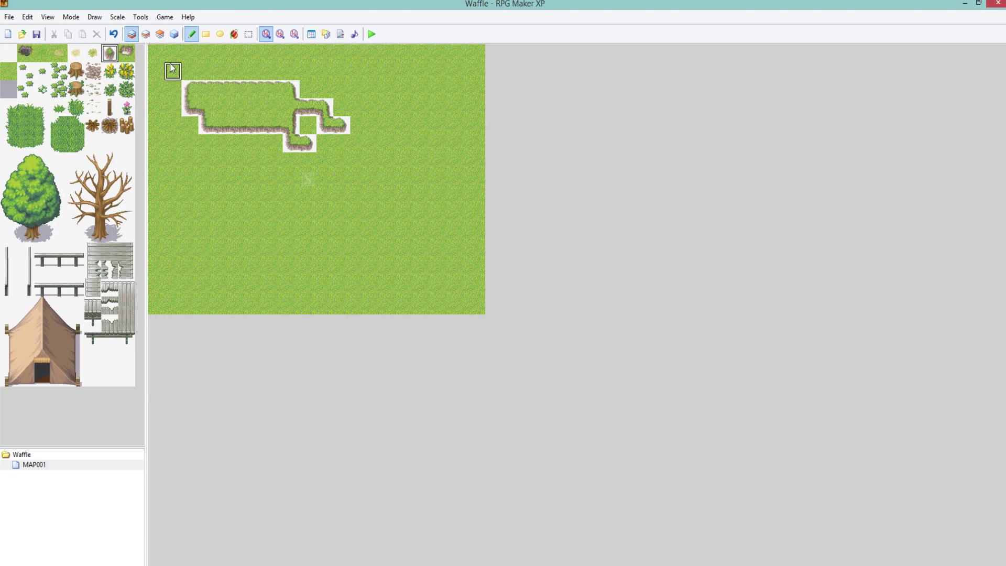
key("ctrl+z")
Paint the light-grass patch near the top-left on Layer 2, then check Layers 3, Events and 1.
left_click(145, 34)
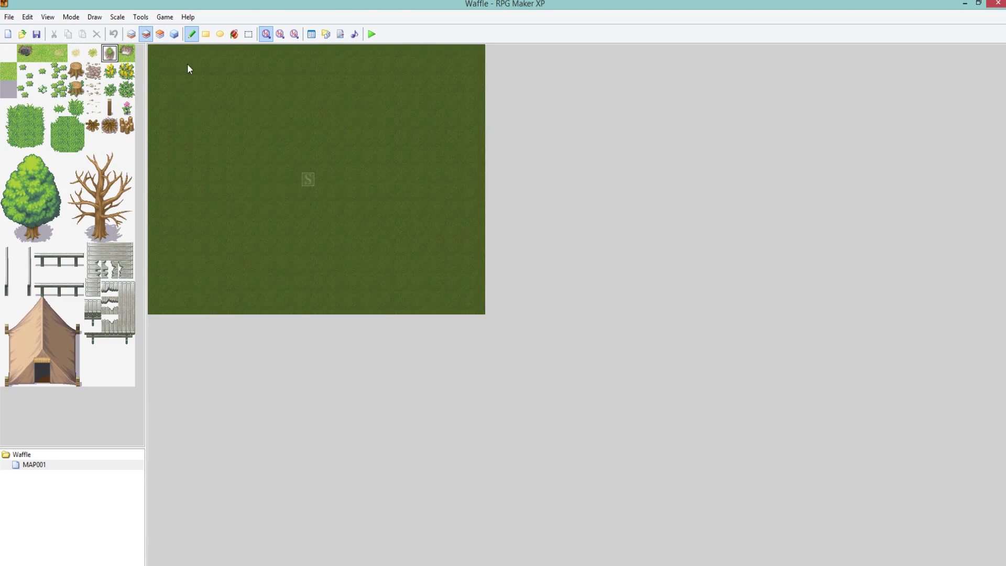
mouse_move(278, 73)
left_mouse_down()
mouse_move(331, 91)
mouse_move(276, 80)
mouse_move(208, 99)
mouse_move(240, 107)
mouse_move(190, 132)
mouse_move(252, 121)
mouse_move(264, 101)
mouse_move(231, 127)
mouse_move(240, 146)
left_mouse_up()
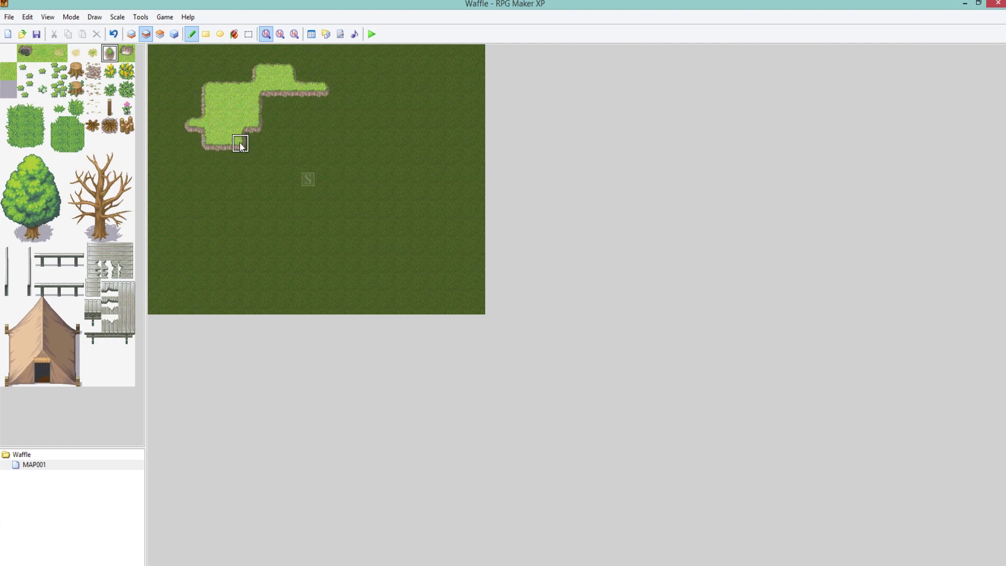
left_click(160, 34)
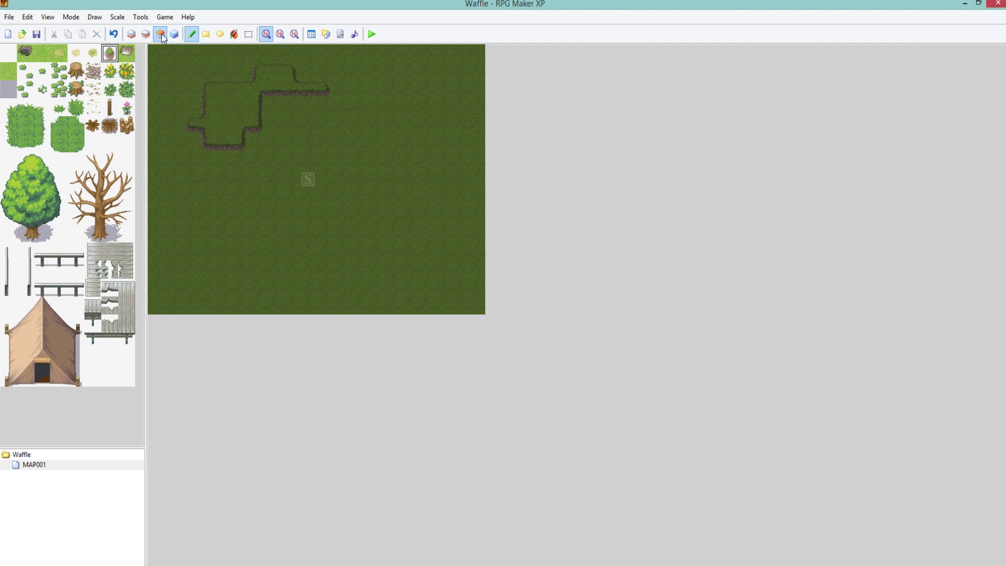
left_click(175, 35)
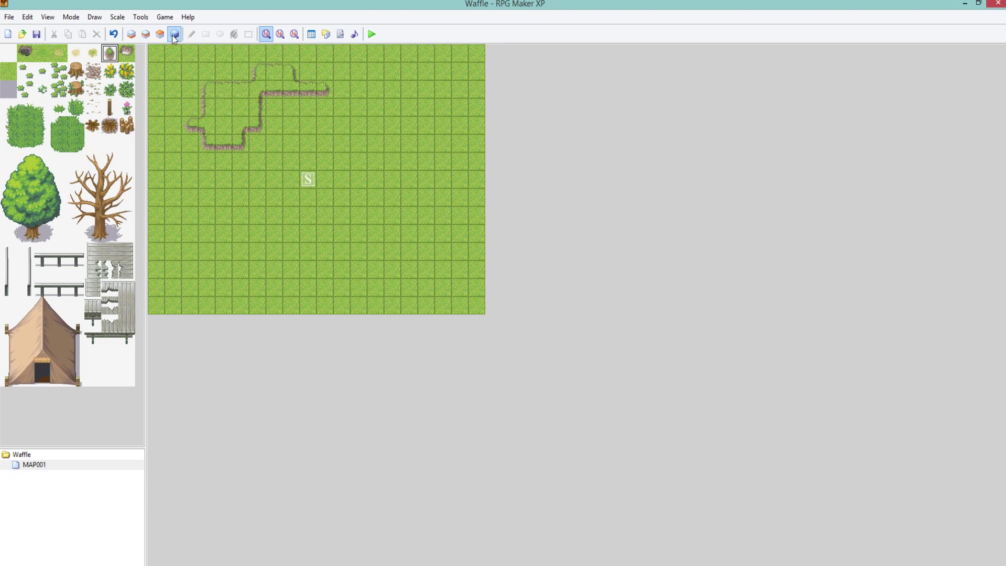
left_click(132, 34)
left_click(146, 35)
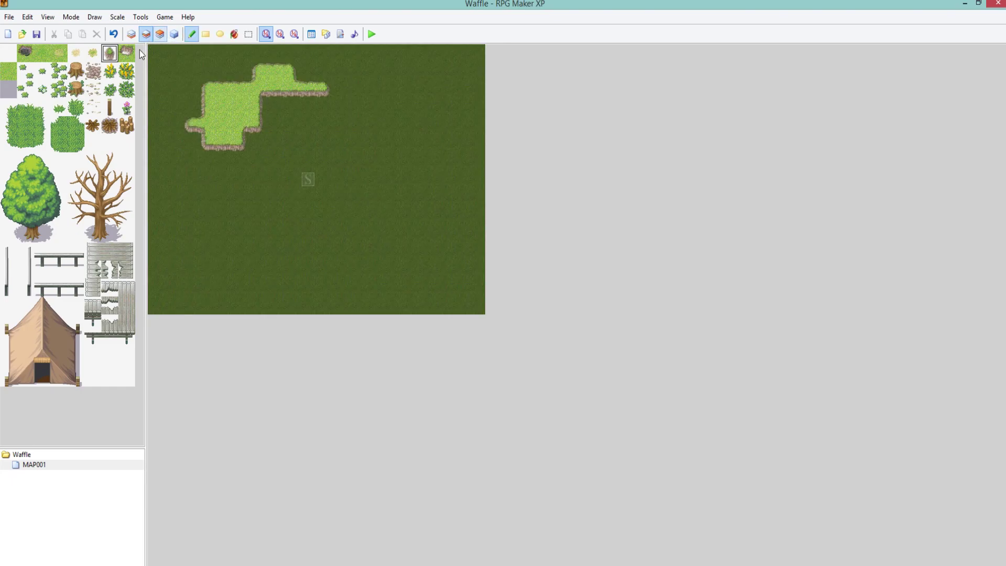
Stamp the big green tree on Layer 3 at the top, right side and lower left.
mouse_move(63, 238)
left_mouse_down()
mouse_move(20, 193)
mouse_move(8, 159)
left_mouse_up()
left_click(157, 39)
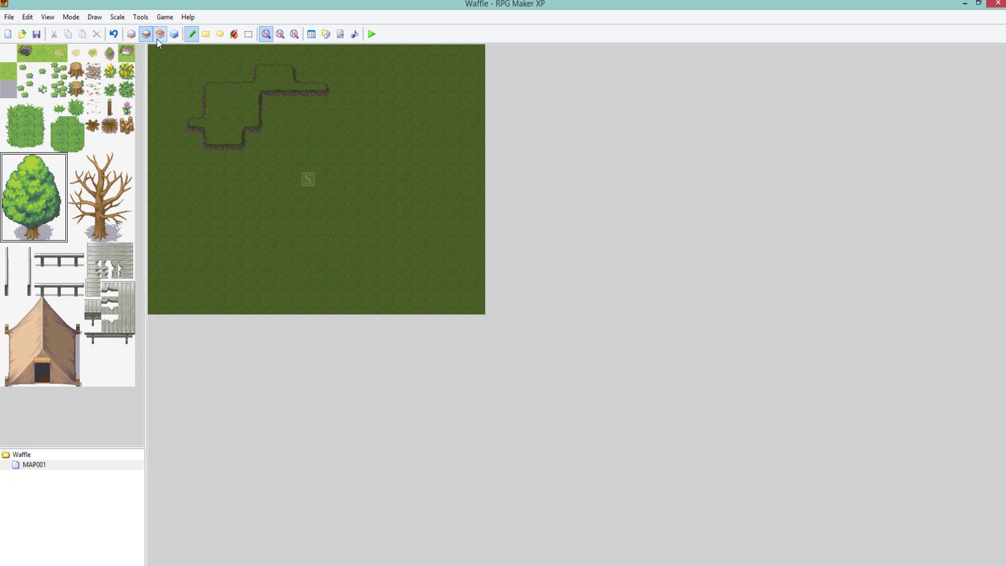
left_click(228, 107)
left_click(146, 36)
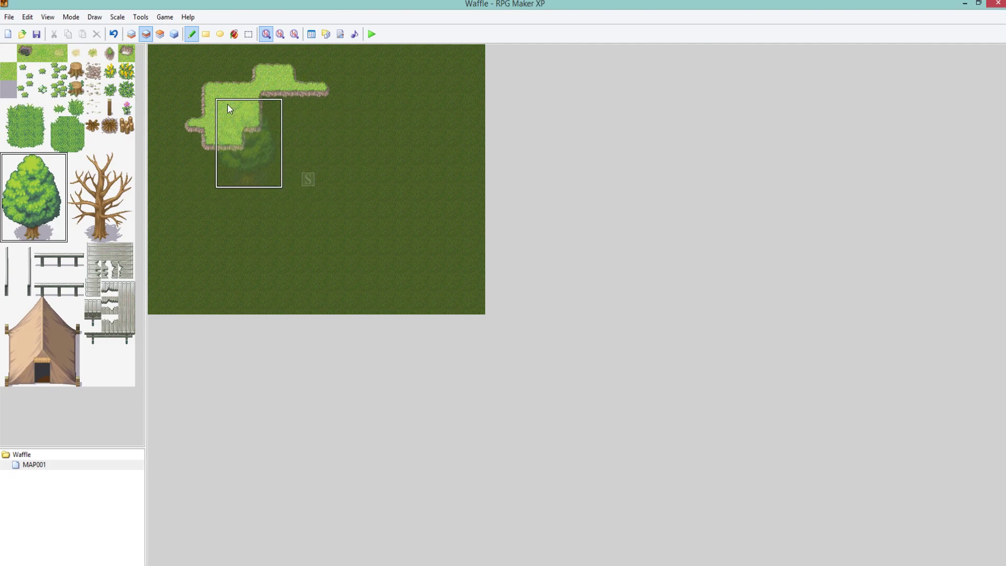
left_click(132, 34)
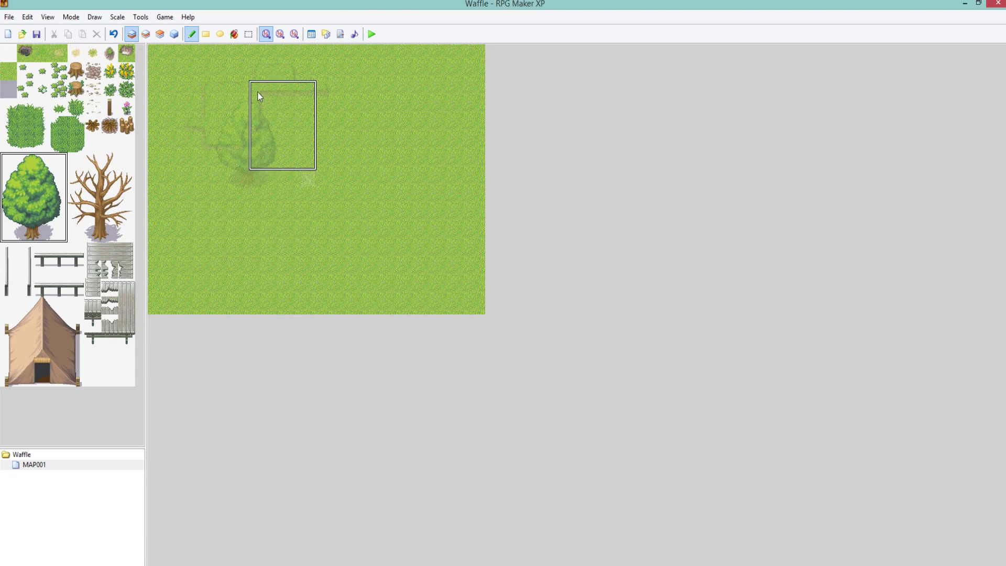
left_click(147, 35)
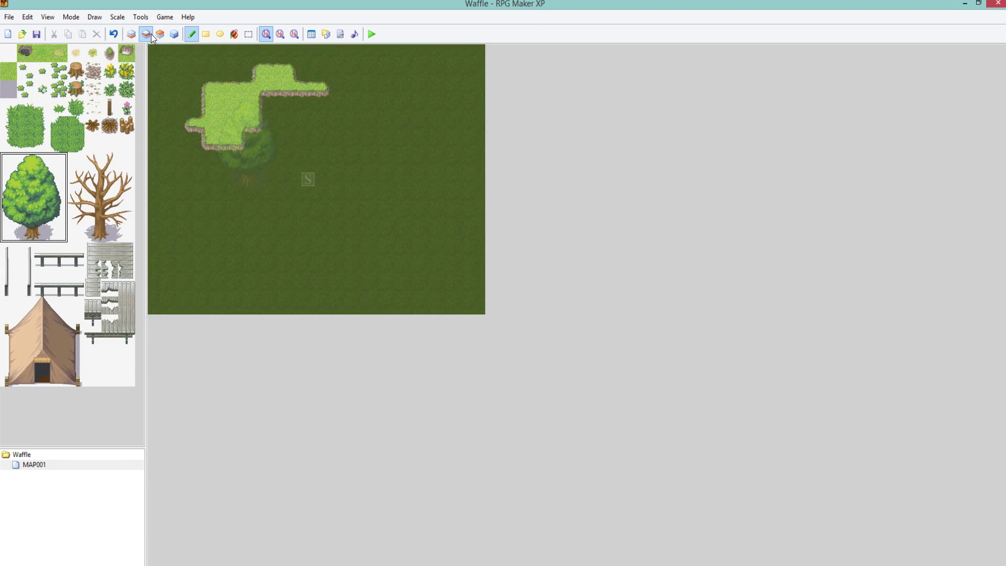
left_click(160, 34)
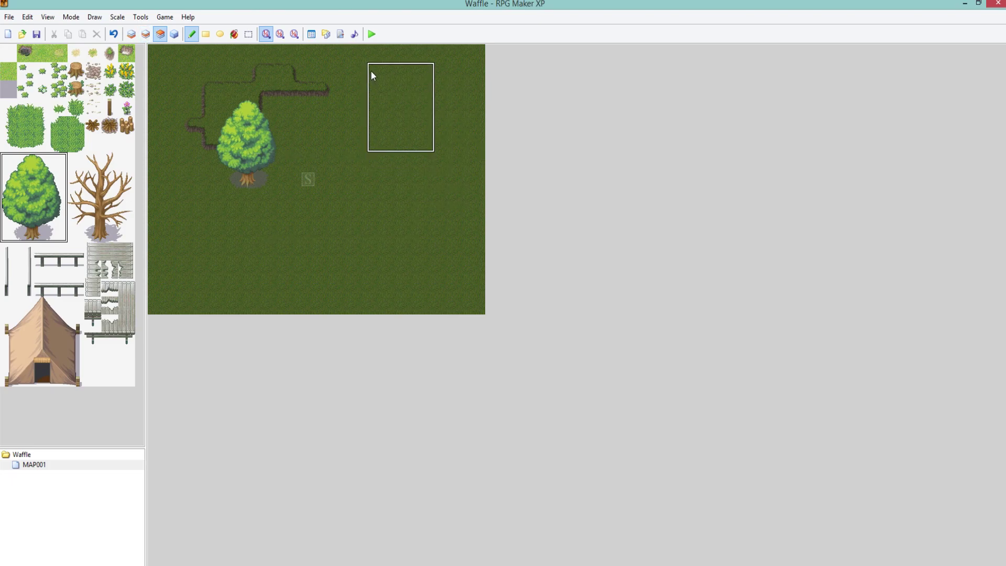
left_click(352, 55)
left_click(404, 175)
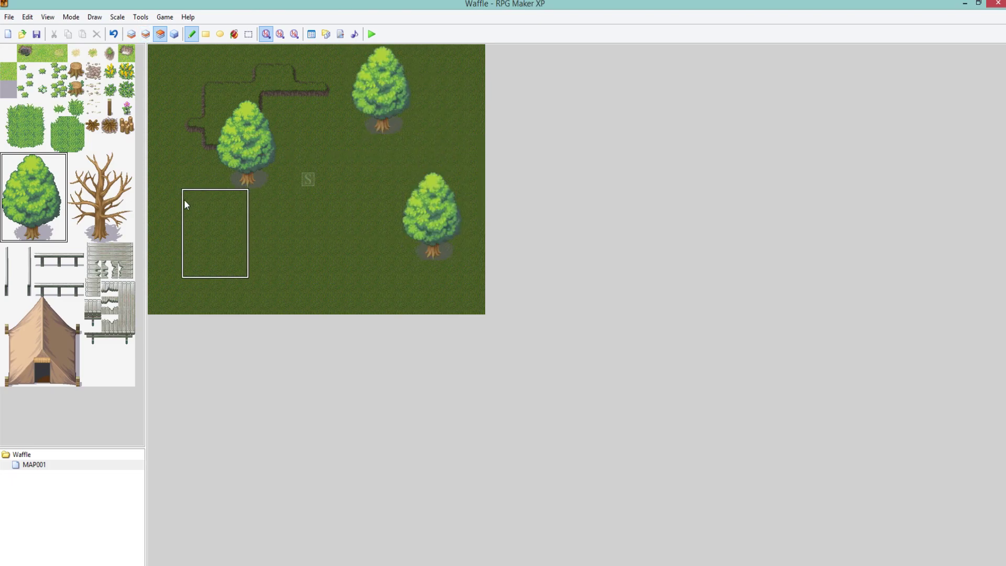
left_click(168, 193)
Pick up an empty tile and paint over the stray bush at the lower left.
right_click(258, 270)
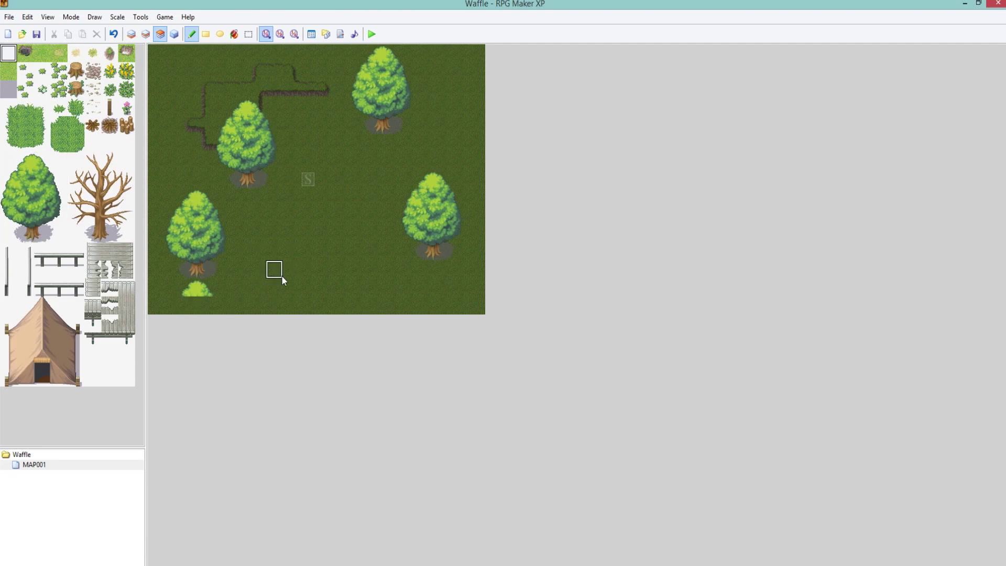
mouse_move(326, 271)
right_mouse_down()
mouse_move(232, 209)
mouse_move(263, 200)
mouse_move(262, 231)
right_mouse_up()
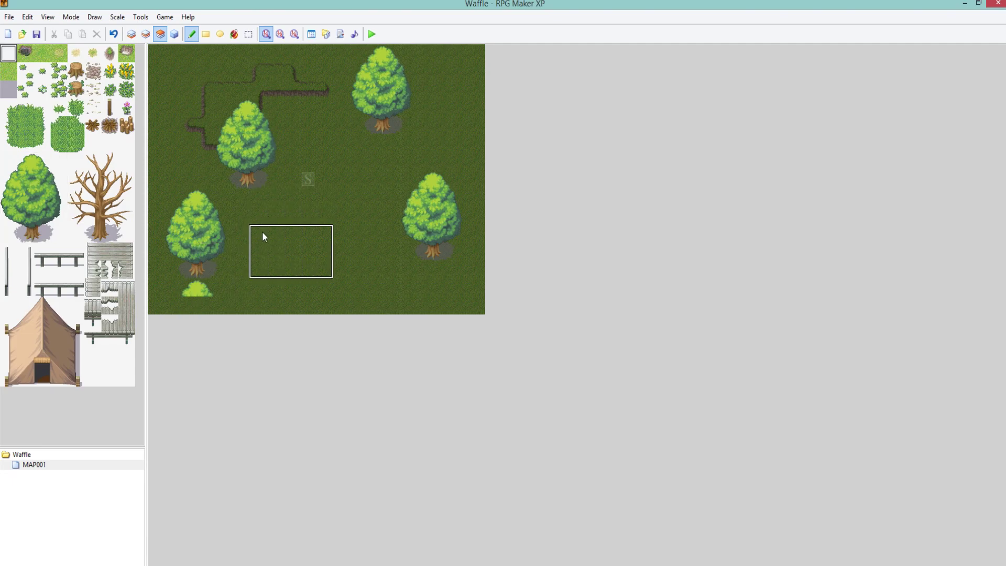
right_click(257, 217)
left_click_drag(241, 290, 150, 291)
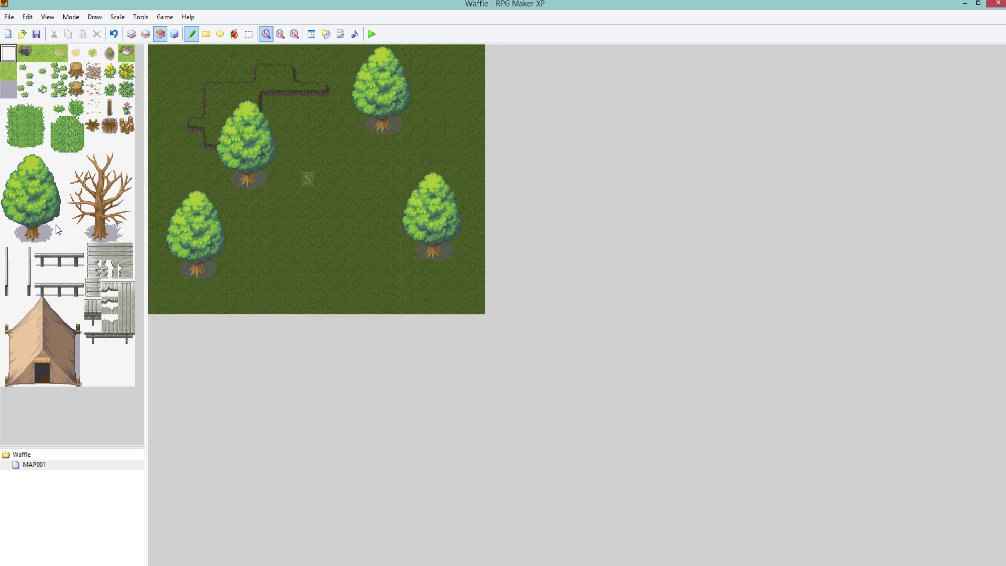
Try the grass bush tiles, then select the whole large tree as the brush again.
left_click(26, 124)
left_click_drag(25, 107, 75, 143)
left_click(42, 125)
left_click_drag(55, 237, 16, 165)
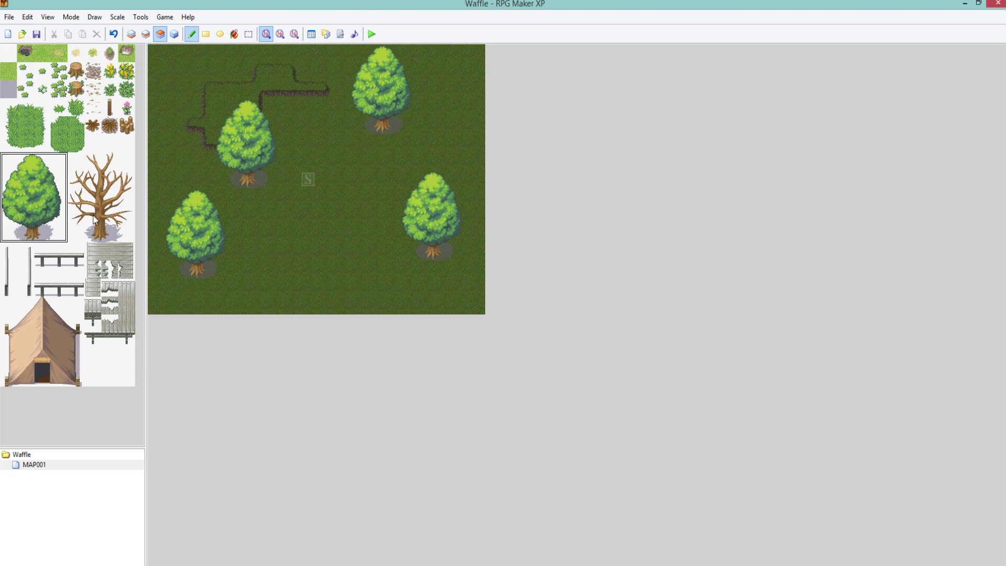
Stamp the tree on Layer 2, undo it, and restamp it further right.
left_click(146, 35)
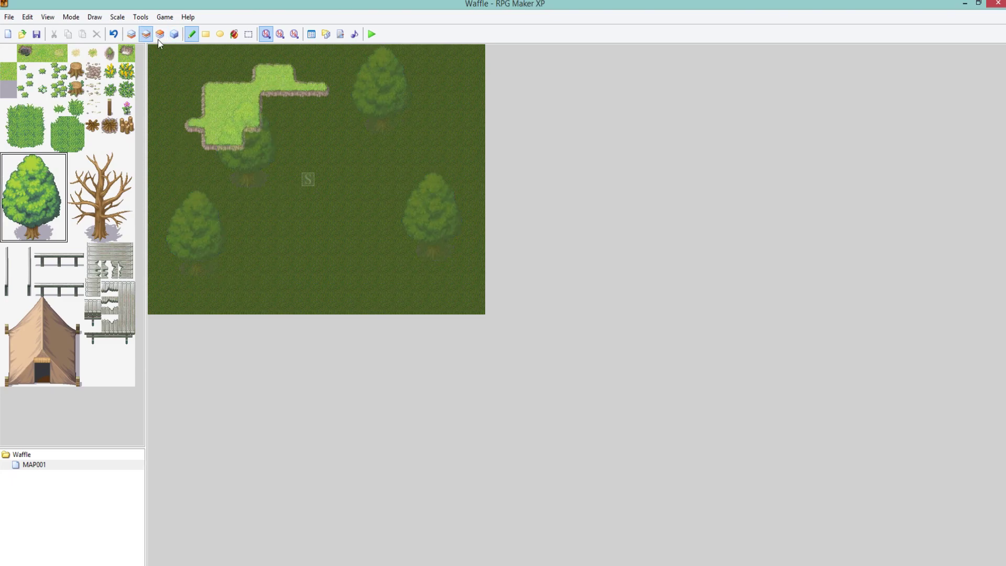
left_click(246, 124)
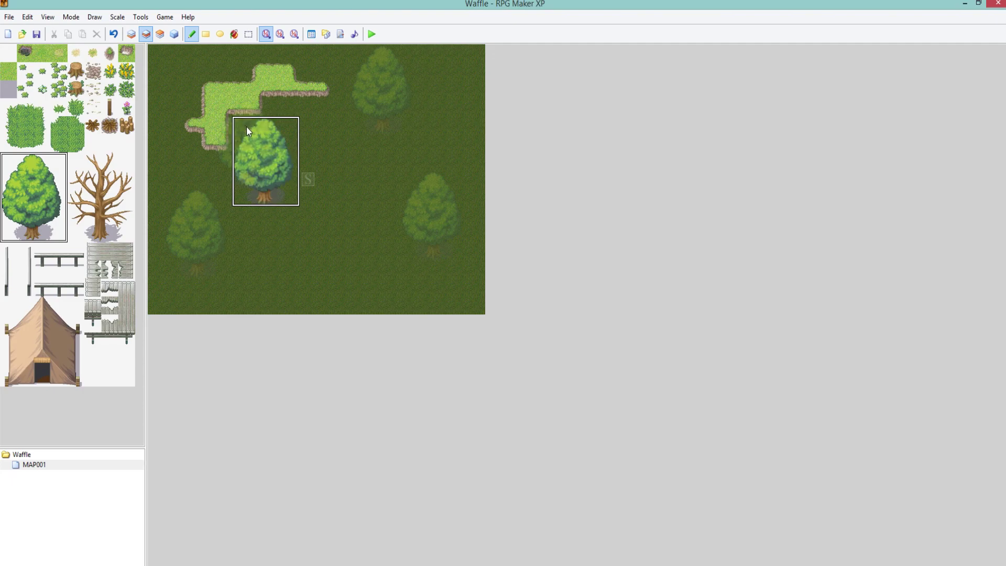
key("ctrl+z")
left_click(388, 140)
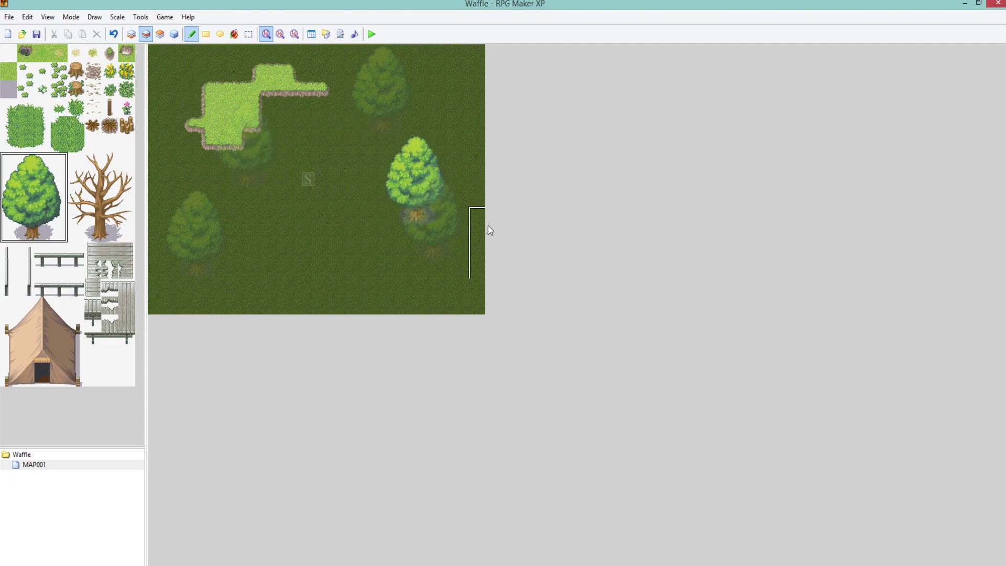
Cycle through Layers 3, Events, 1 and 2, then choose the tree stump tile.
left_click(159, 34)
left_click(174, 35)
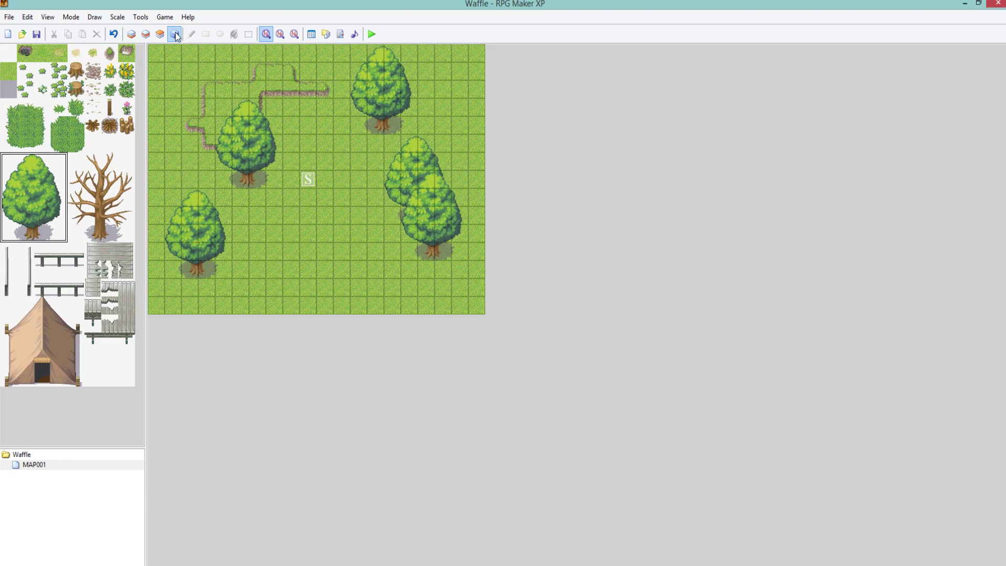
left_click(160, 34)
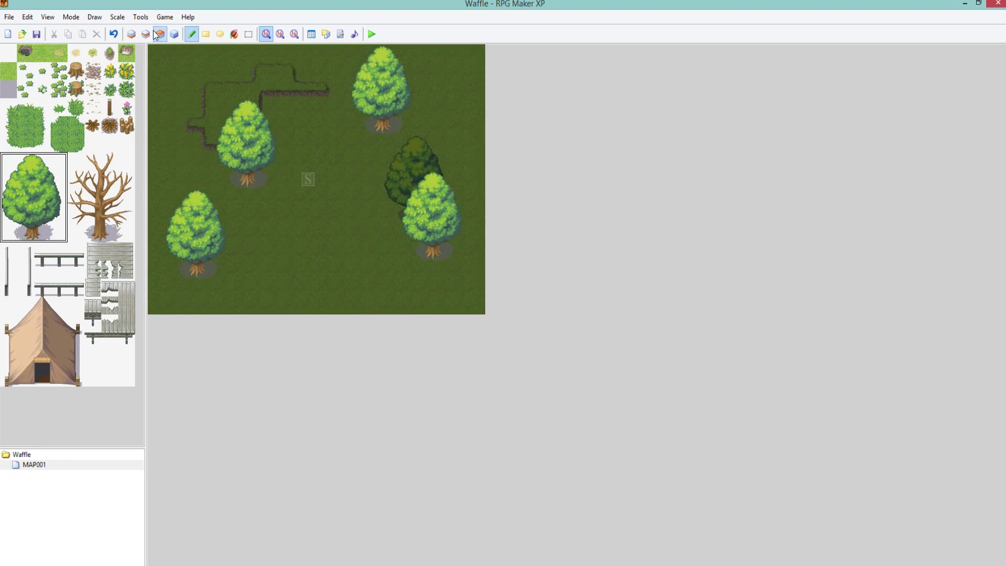
left_click(146, 34)
left_click(160, 34)
left_click(131, 34)
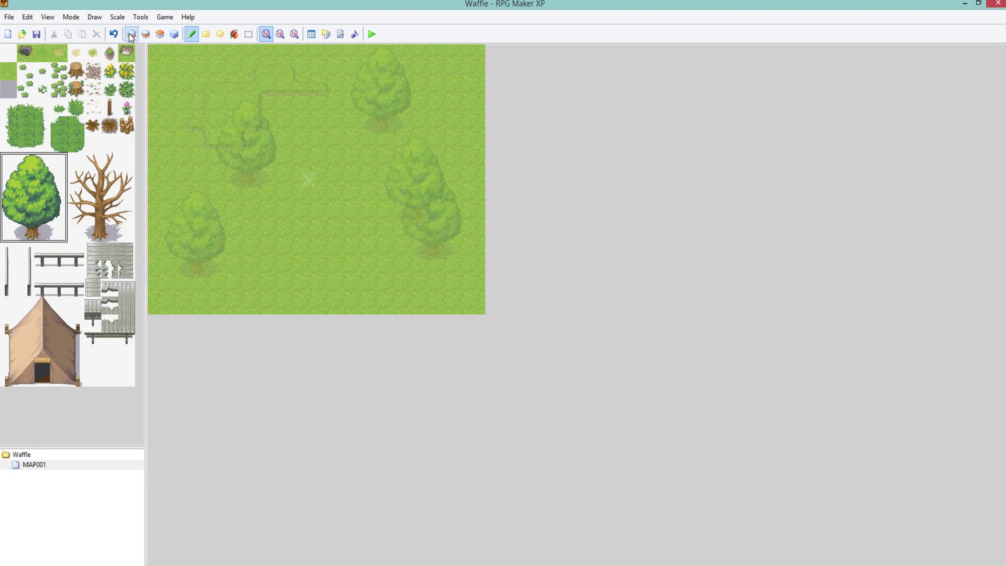
left_click(146, 35)
left_click(75, 90)
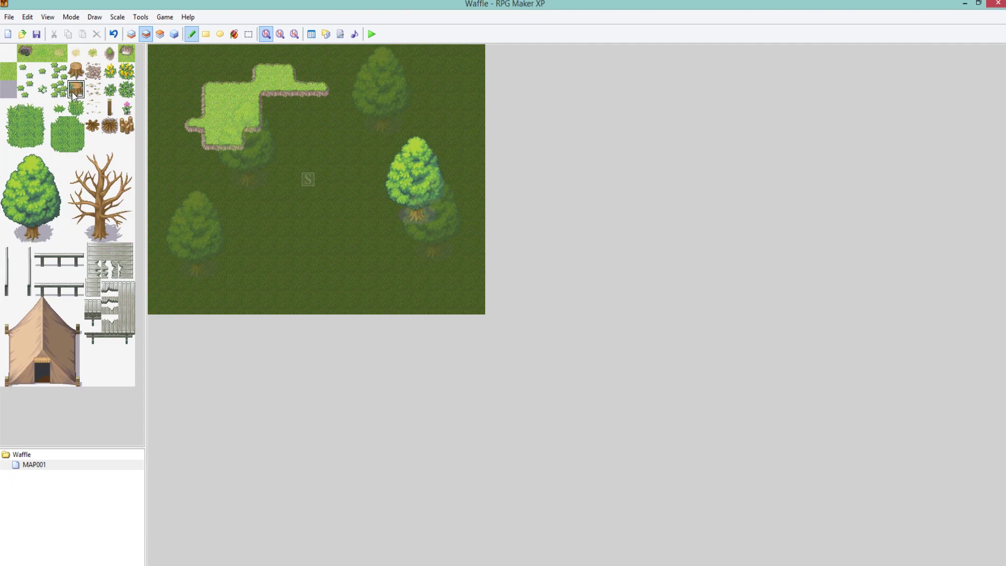
Open MAP001's Map Properties and browse the tileset list, keeping 001: Grassland.
right_click(43, 464)
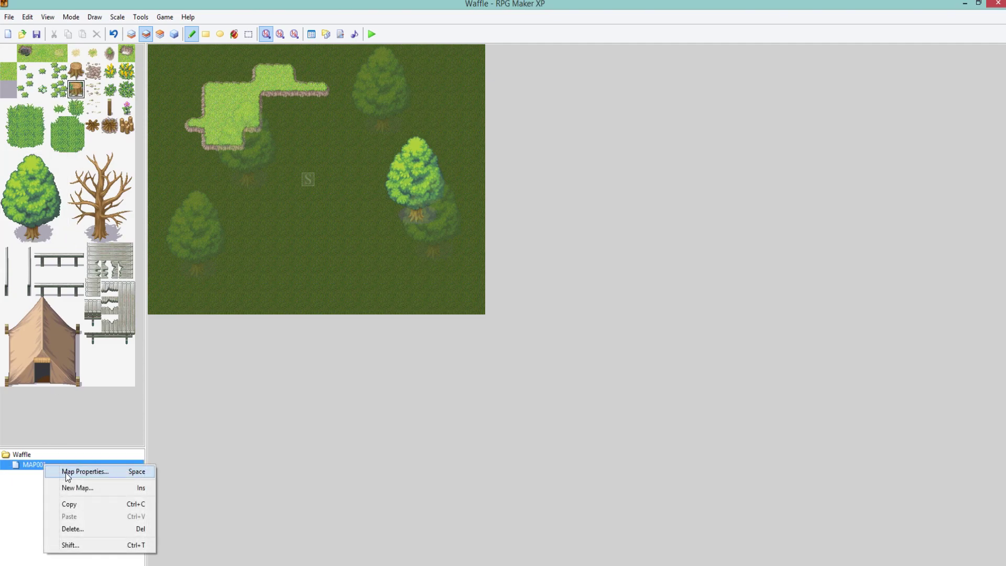
left_click(84, 471)
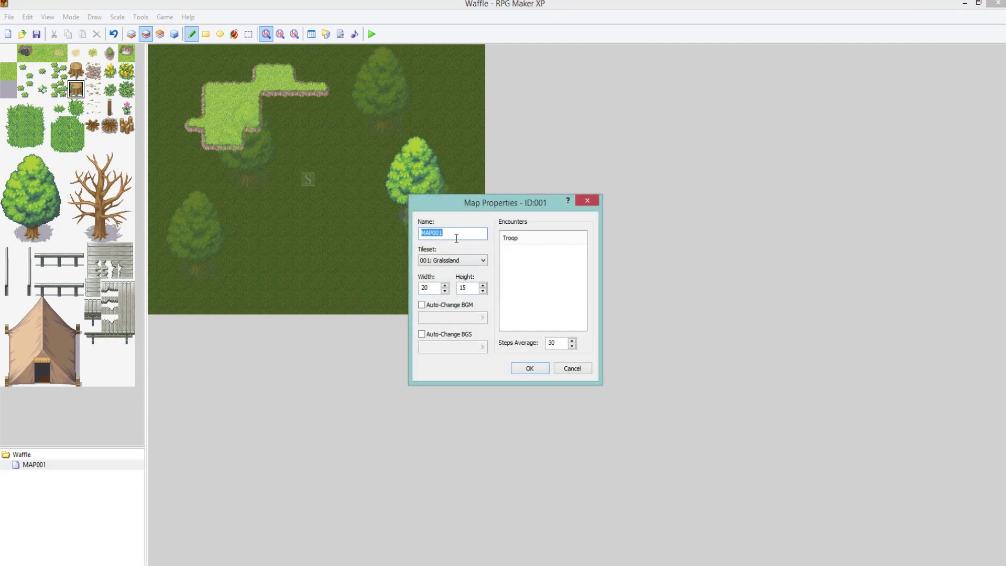
left_click(455, 260)
left_click(452, 269)
left_click(452, 261)
scroll(437, 426, "down", 6)
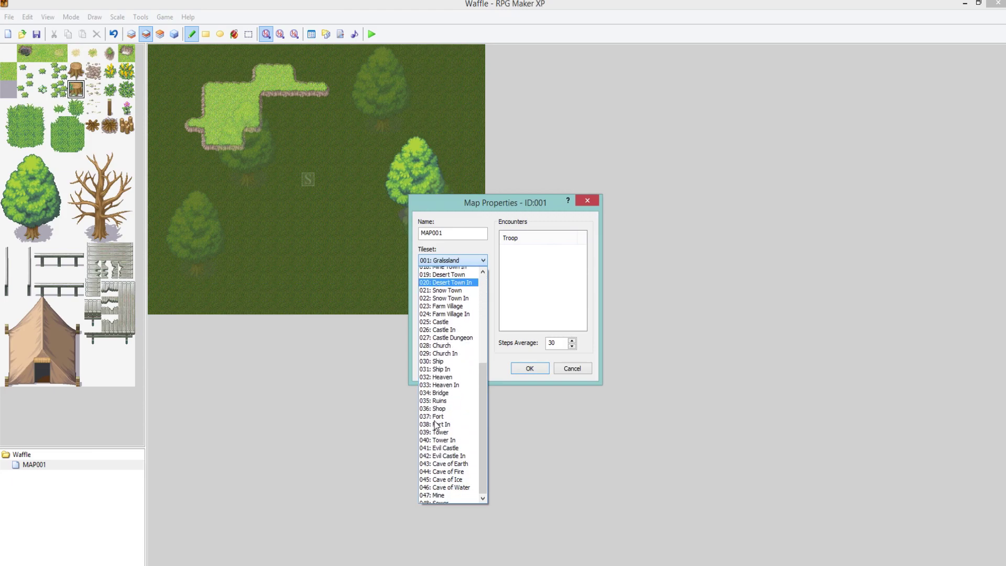
scroll(437, 426, "up", 6)
left_click(530, 288)
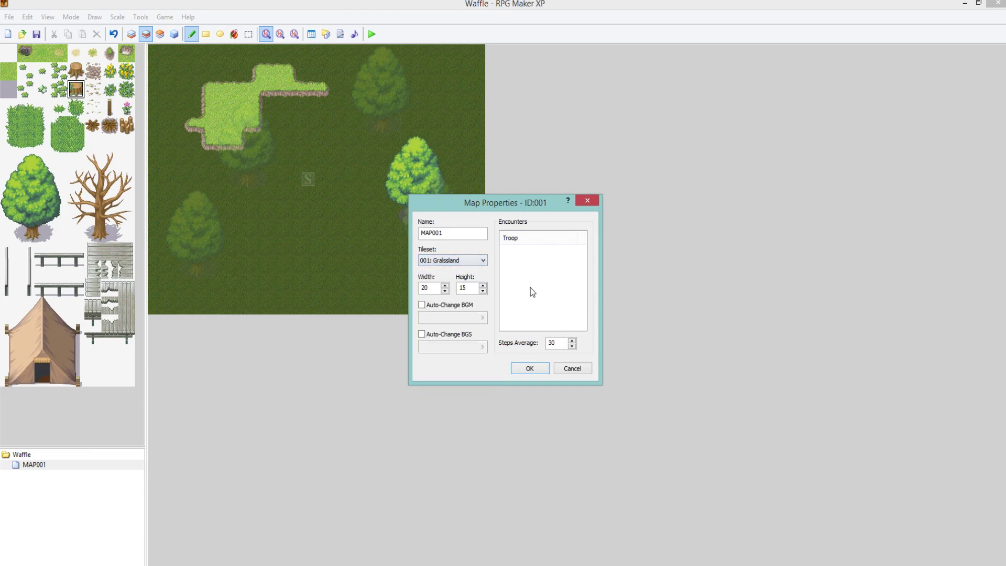
Cancel MAP001's properties without changes and select the Waffle project root.
left_click(530, 288)
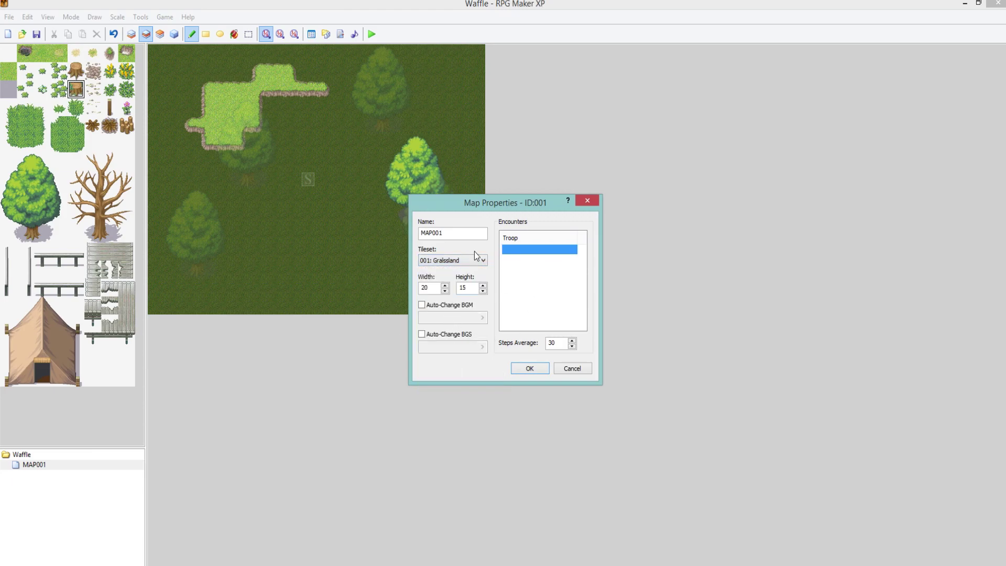
double_click(463, 235)
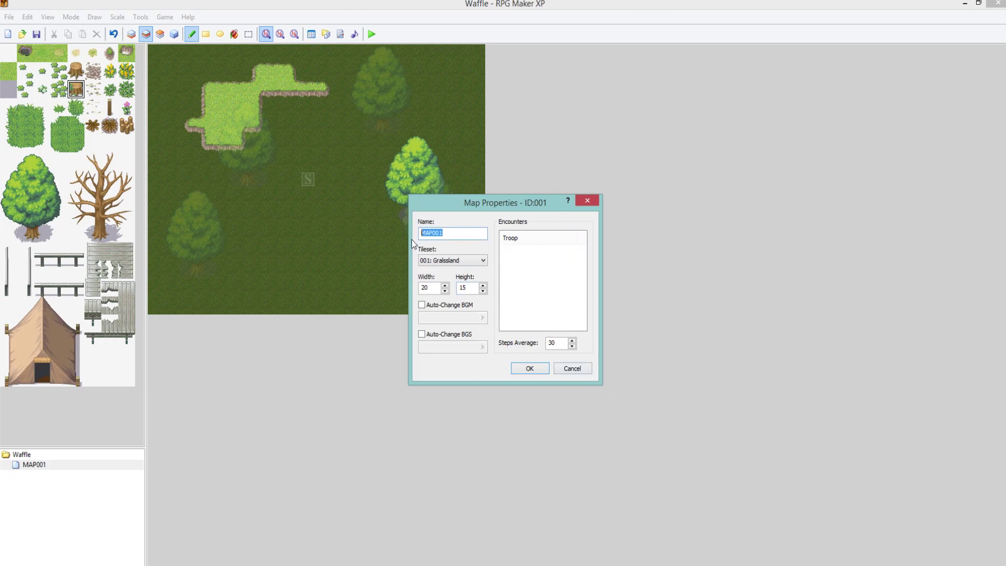
left_click(565, 365)
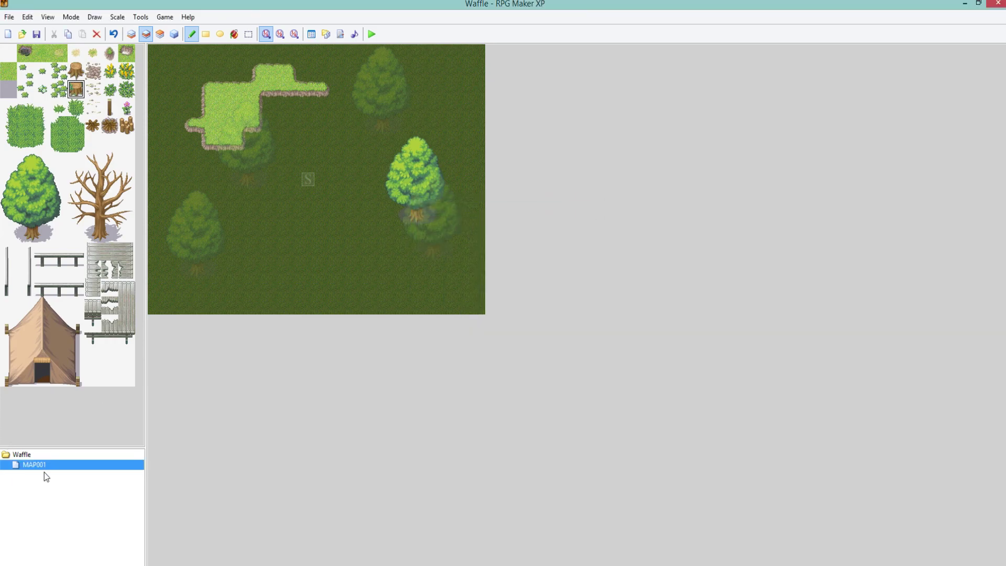
left_click(32, 454)
Start a new map under Waffle and name it Home.
right_click(31, 455)
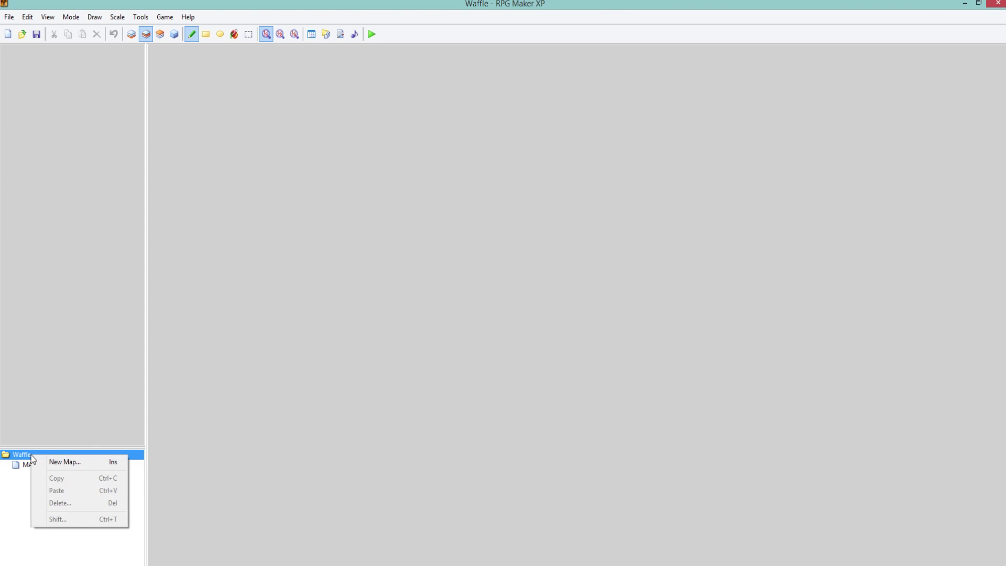
left_click(63, 461)
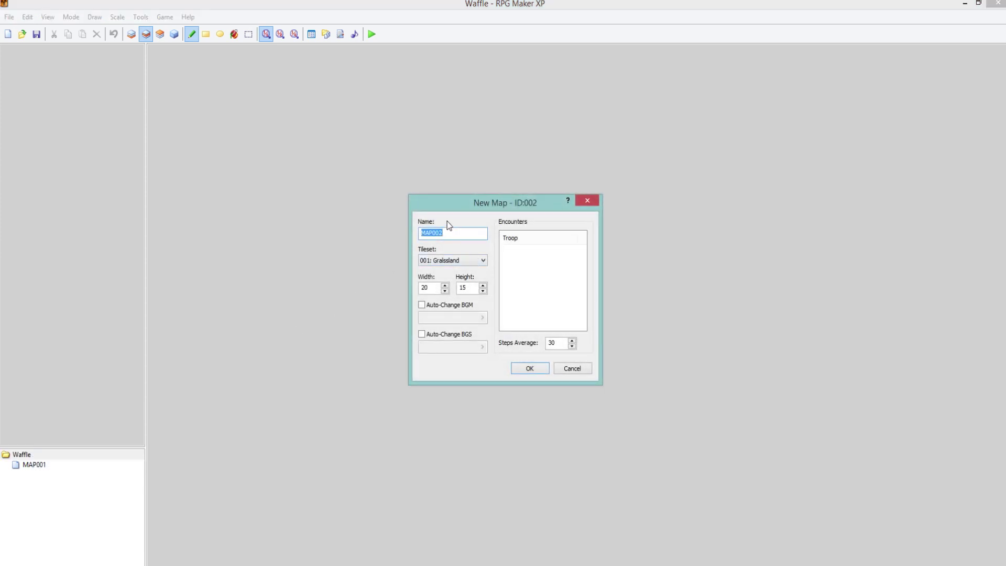
type("Home")
Keep the 001: Grassland tileset and check the 20 by 15 map size.
left_click(457, 261)
scroll(456, 264, "up", 3)
left_click(456, 269)
left_click(451, 264)
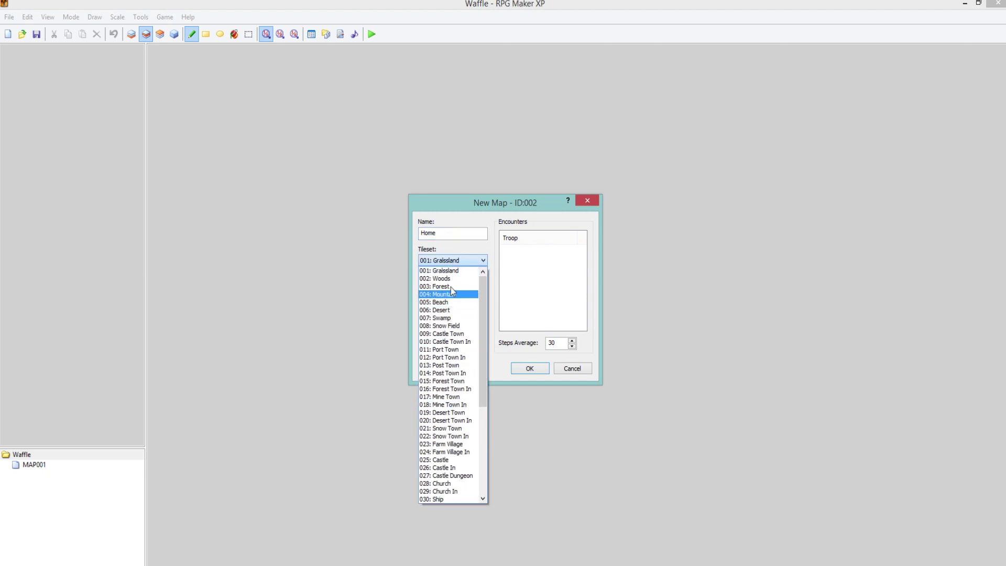
left_click(446, 265)
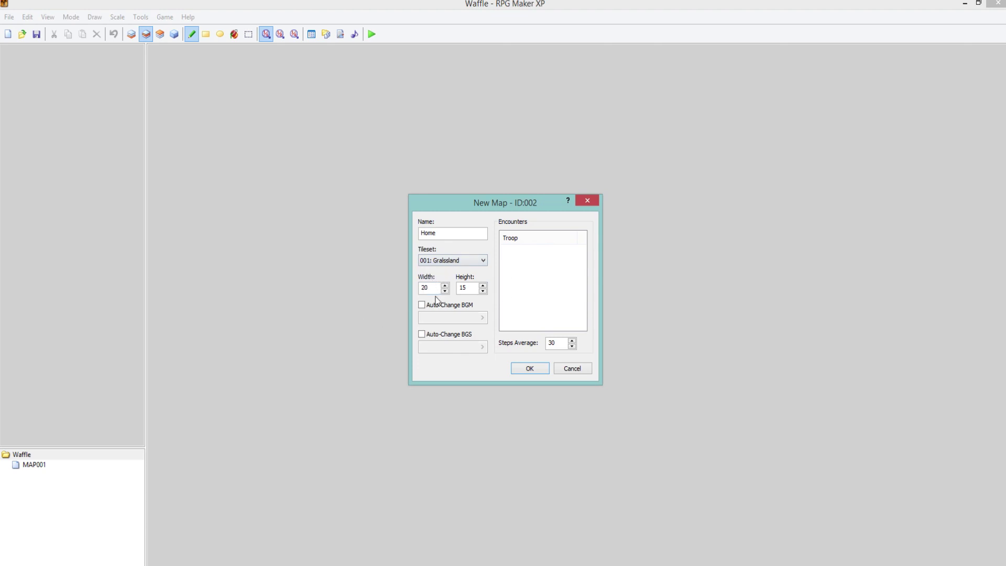
left_click_drag(433, 288, 386, 290)
key("Tab")
left_click_drag(431, 287, 395, 285)
left_click(428, 308)
left_click(458, 318)
double_click(459, 320)
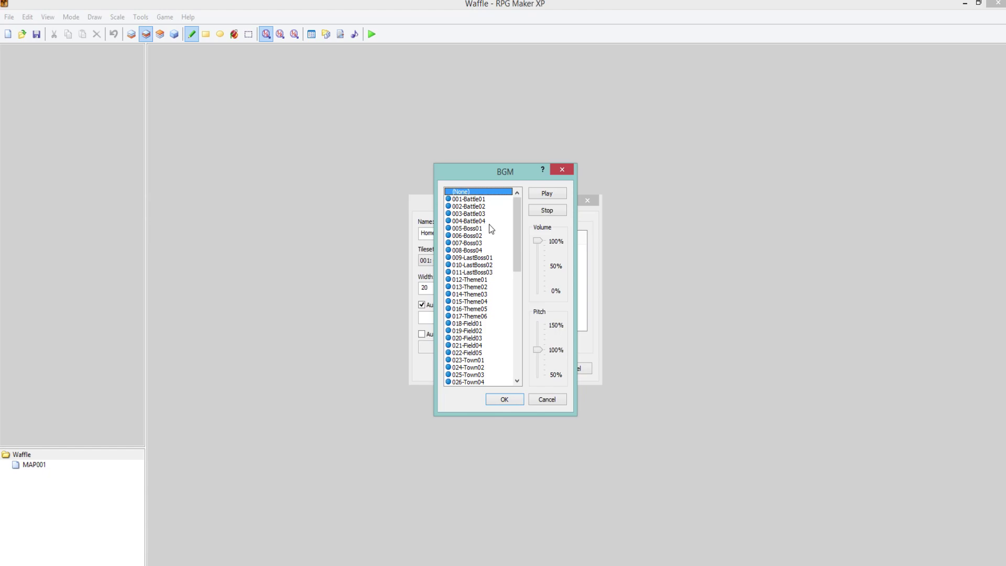
left_click(477, 281)
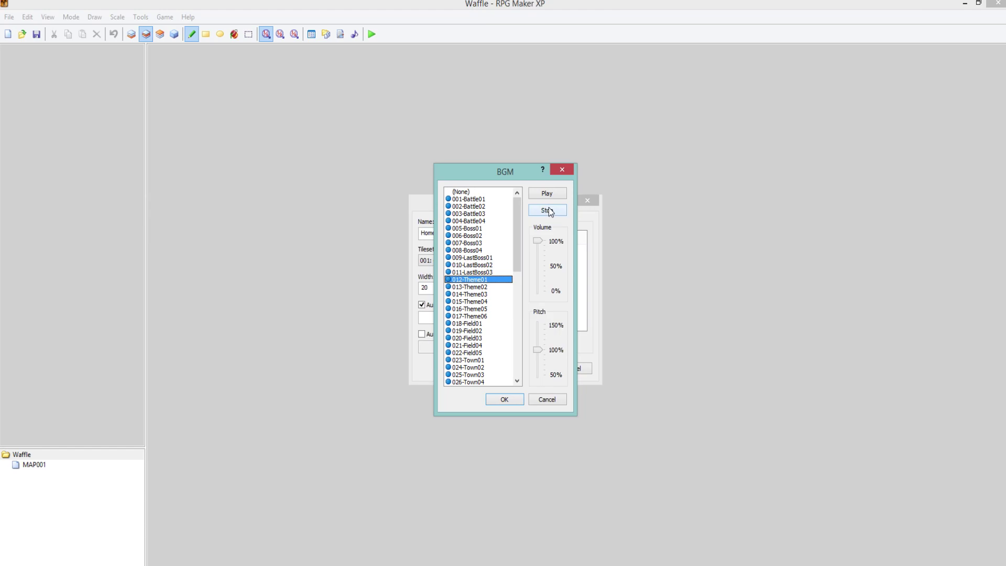
left_click(548, 210)
left_click(559, 170)
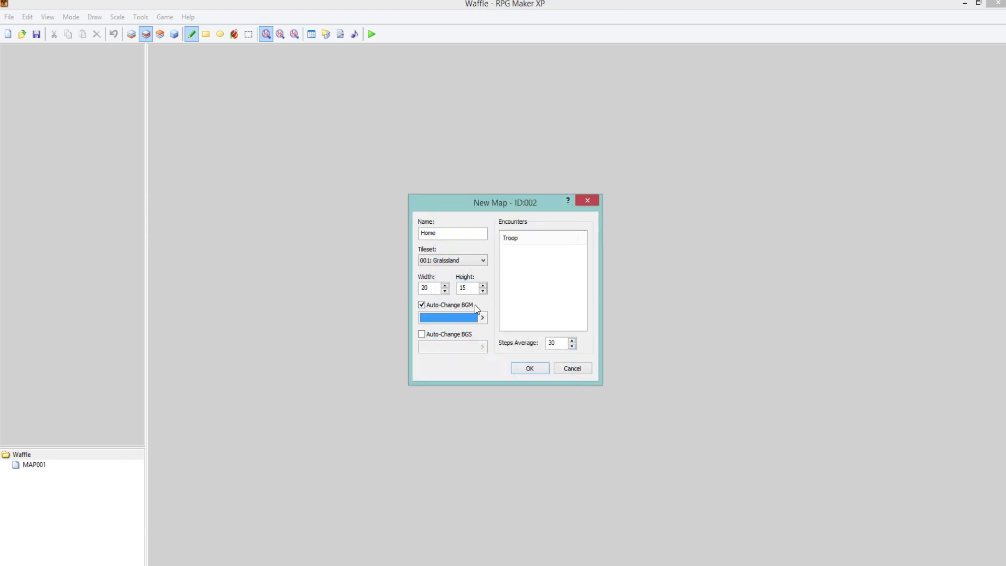
Enable Auto-Change BGS, preview sounds from 007-Rain03 to 016-Drips01, then stop and close the picker.
left_click(462, 337)
double_click(465, 346)
left_click(472, 242)
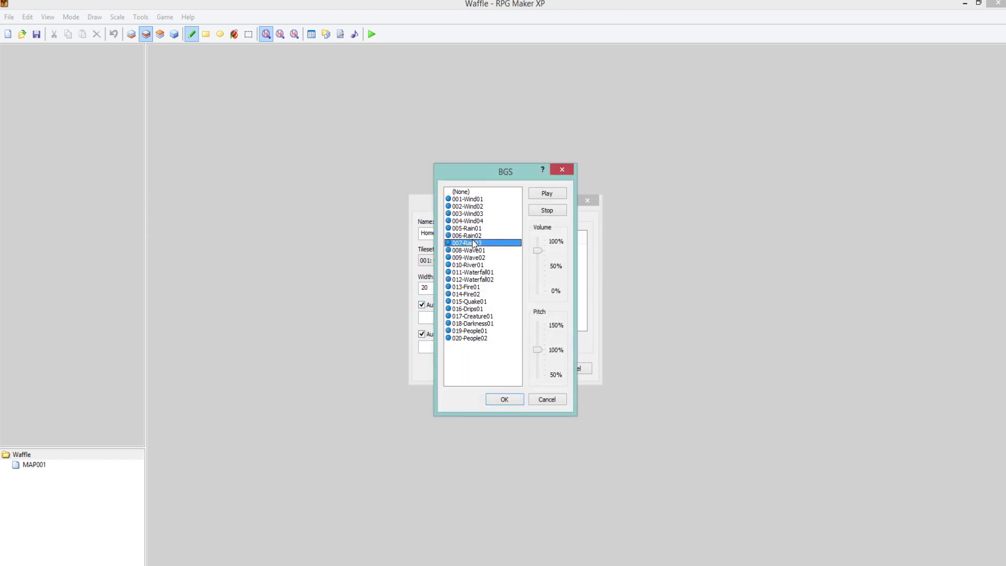
left_click(485, 221)
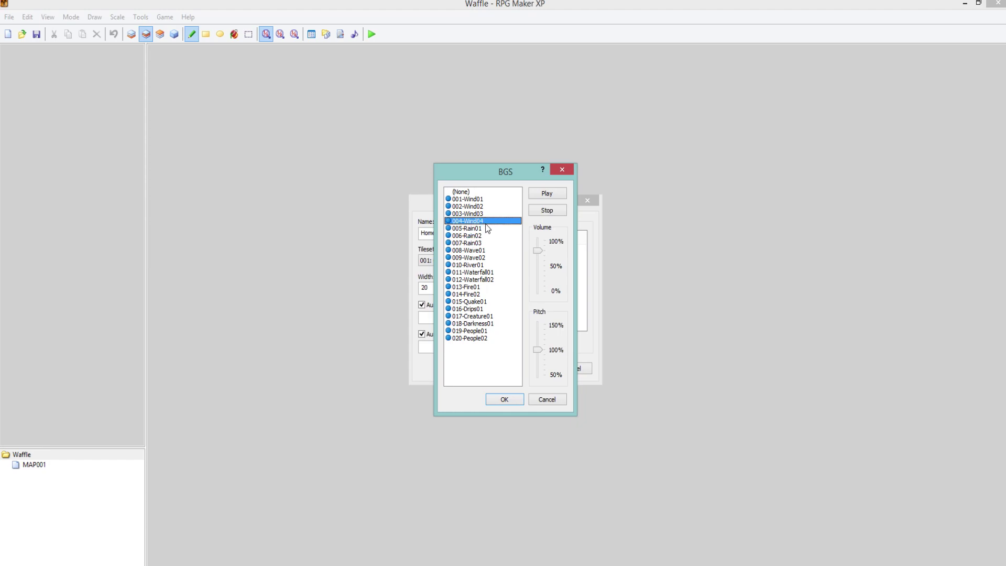
left_click(482, 265)
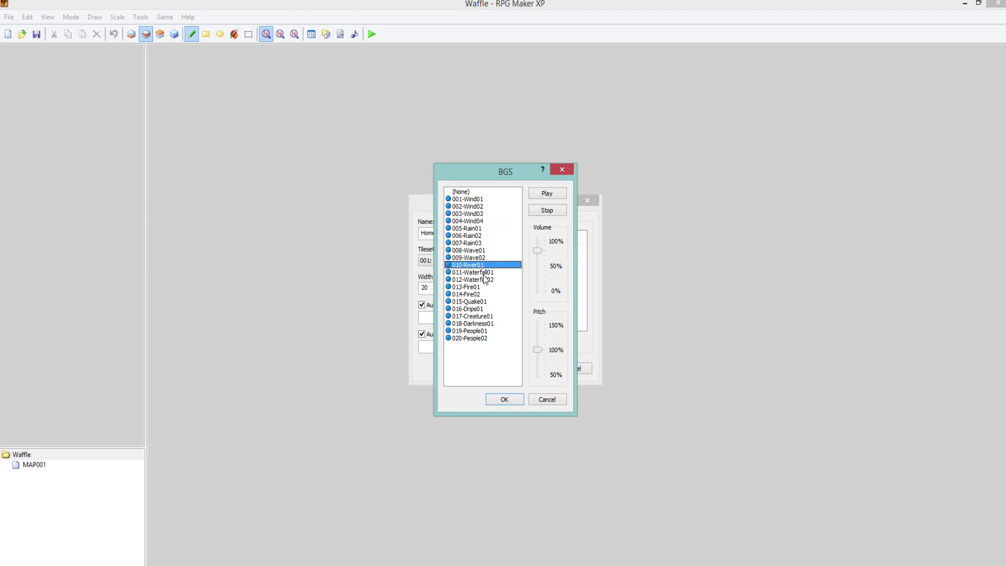
left_click(483, 287)
left_click(483, 294)
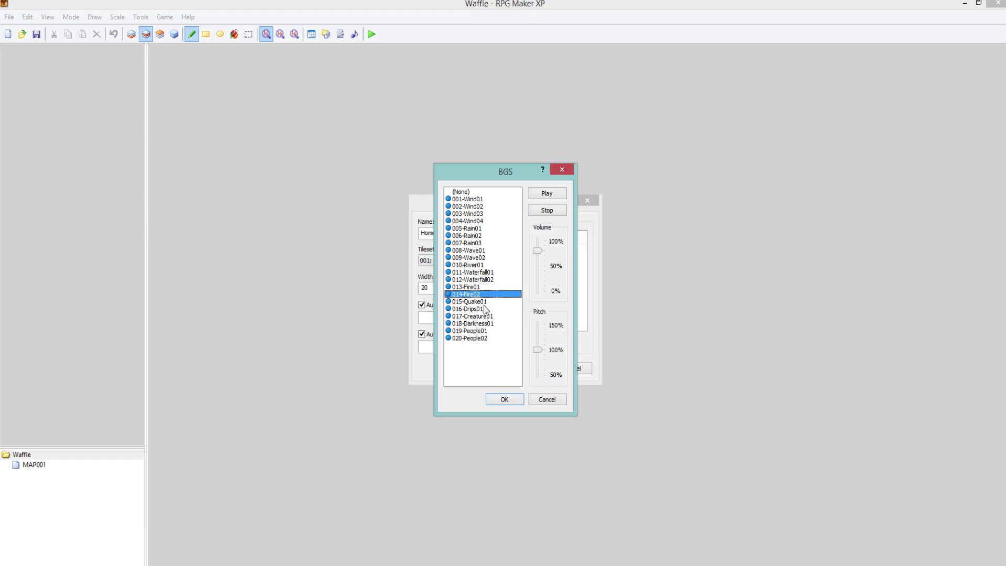
left_click(484, 302)
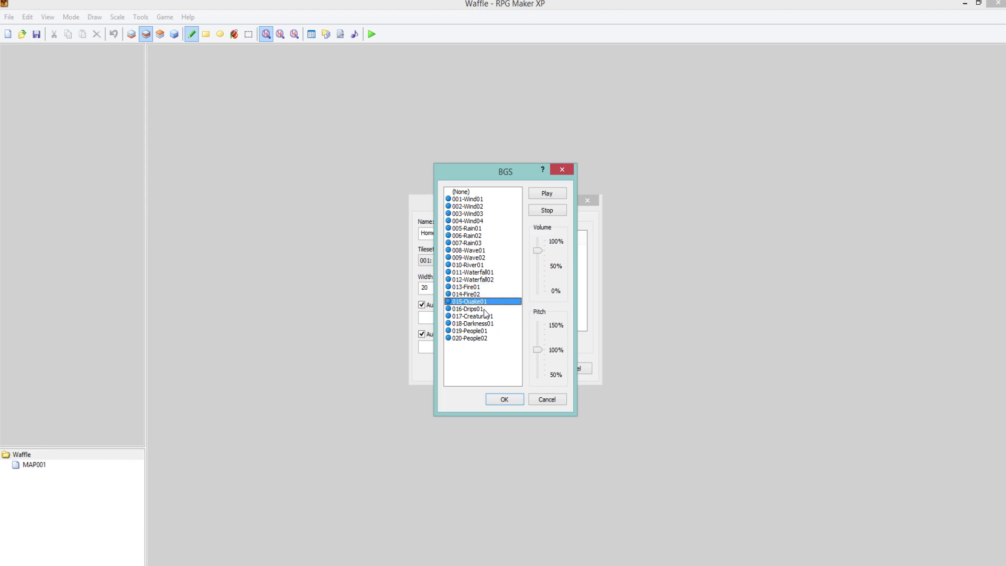
left_click(484, 309)
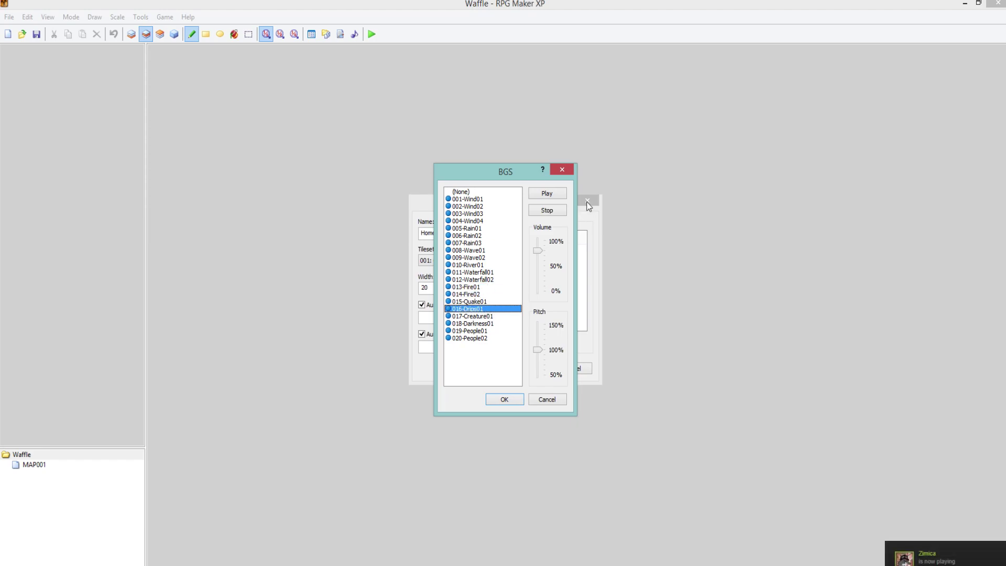
left_click(558, 211)
left_click(562, 169)
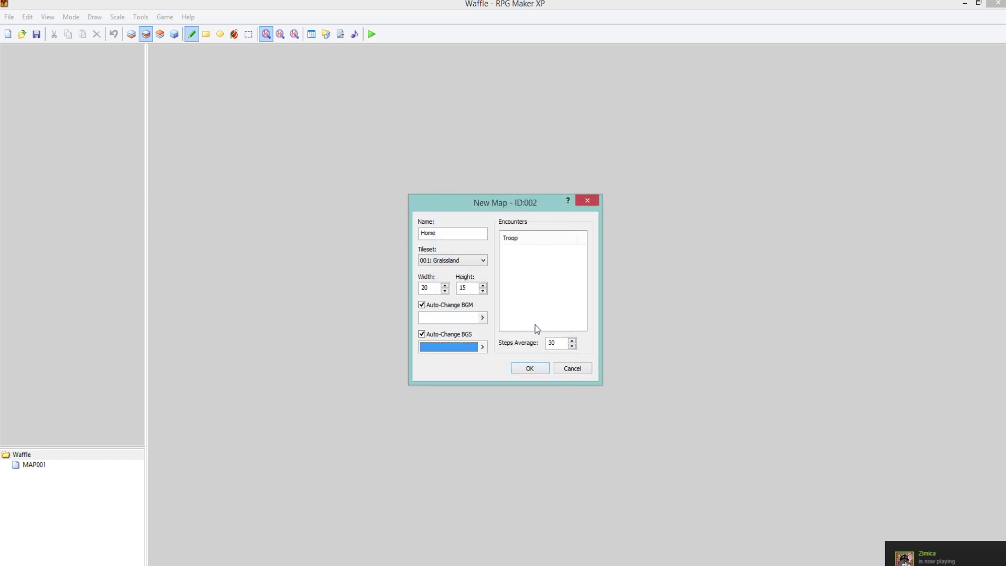
Confirm the New Map dialog to create Home, then select the grass tile on the bottom layer.
left_click(535, 324)
left_click(543, 371)
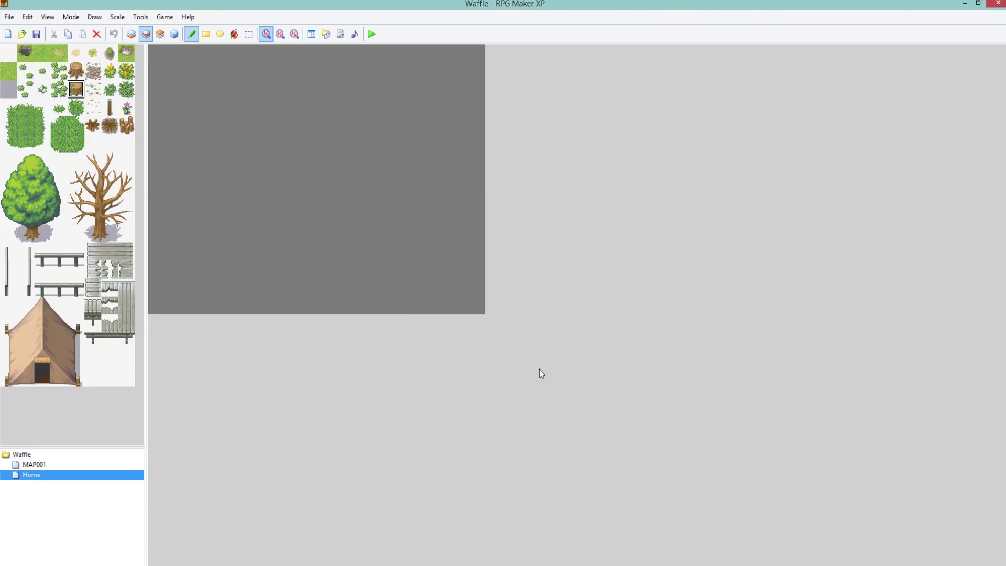
left_click(8, 71)
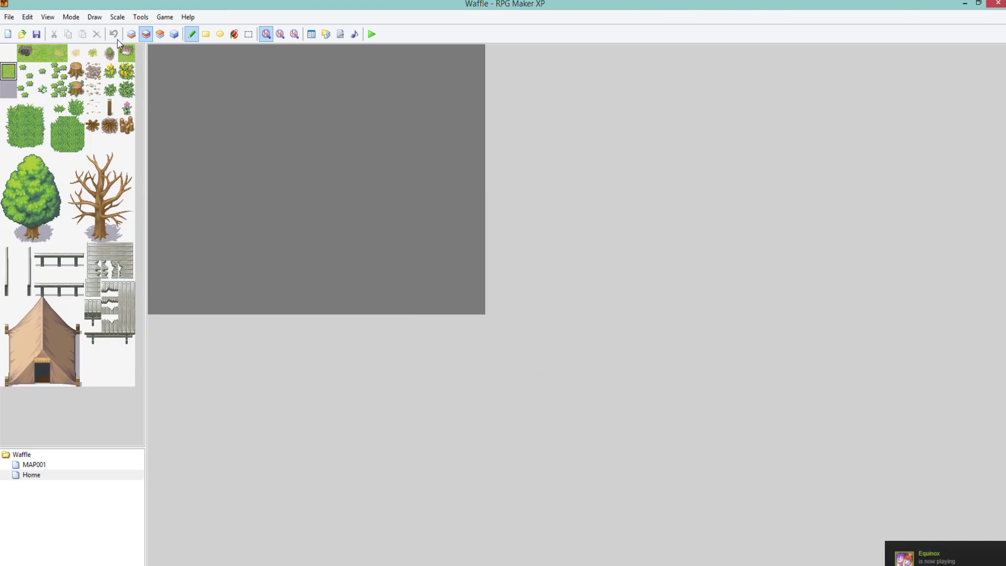
key("F5")
Flood-fill the whole Home map with the green grass tile.
left_click(9, 53)
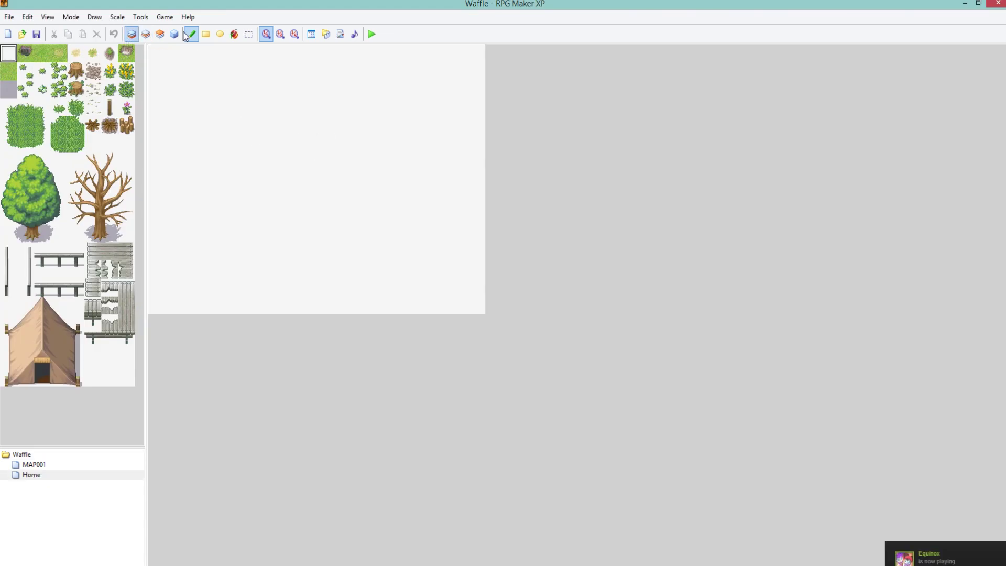
left_click(235, 34)
left_click(9, 71)
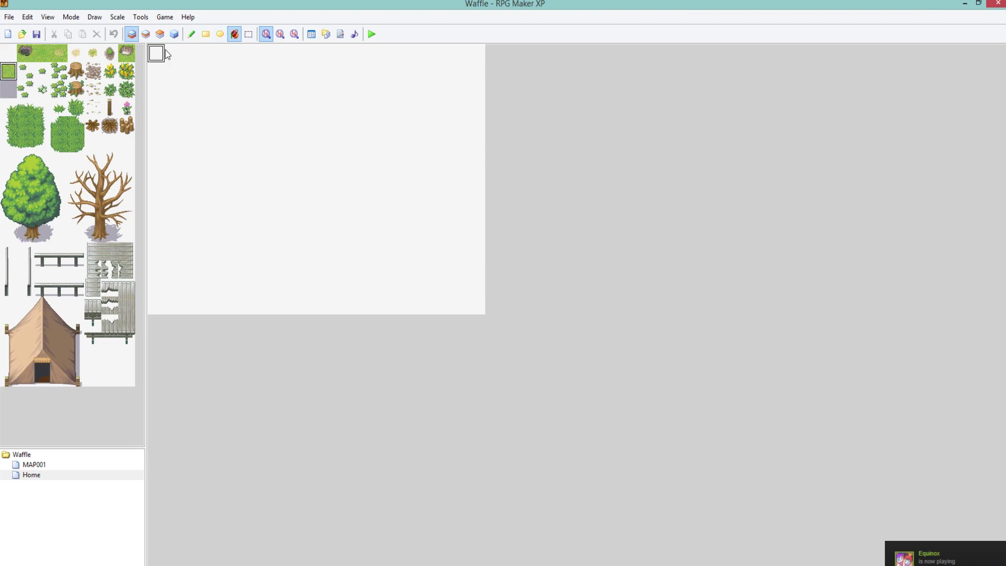
left_click(184, 68)
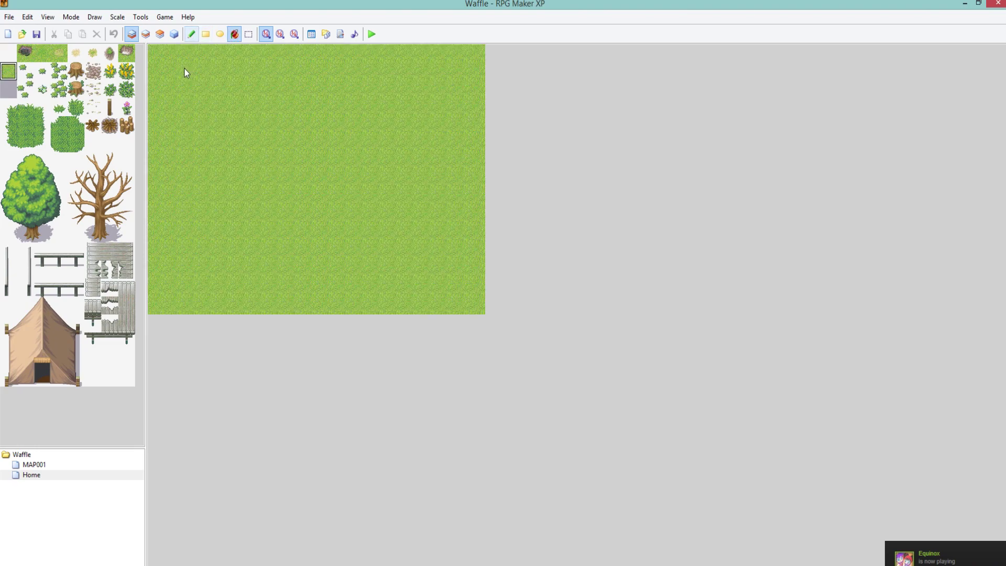
left_click(192, 34)
Flood-fill the Home map with the blank tile to clear it.
left_click(9, 53)
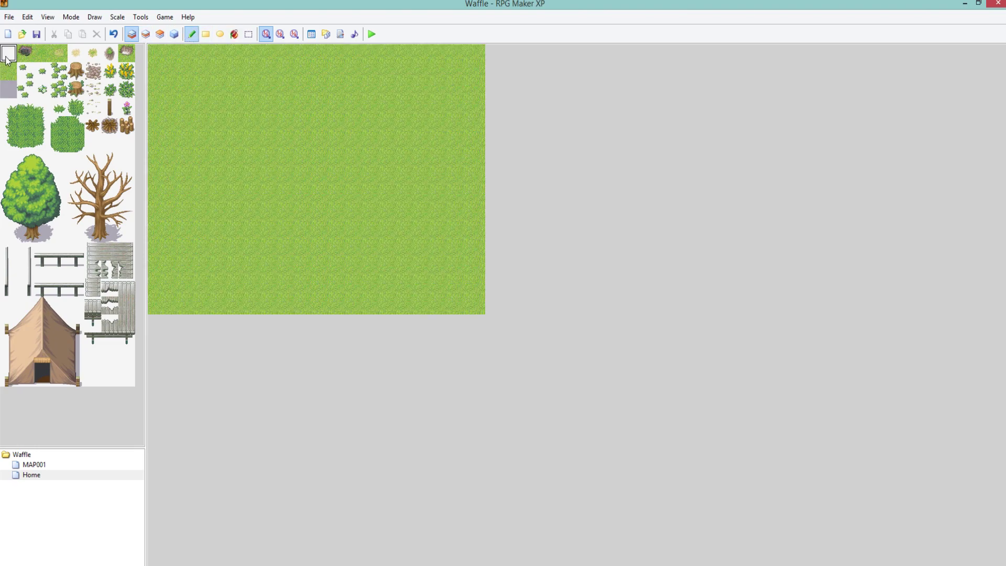
left_click(234, 34)
left_click(236, 68)
left_click(192, 34)
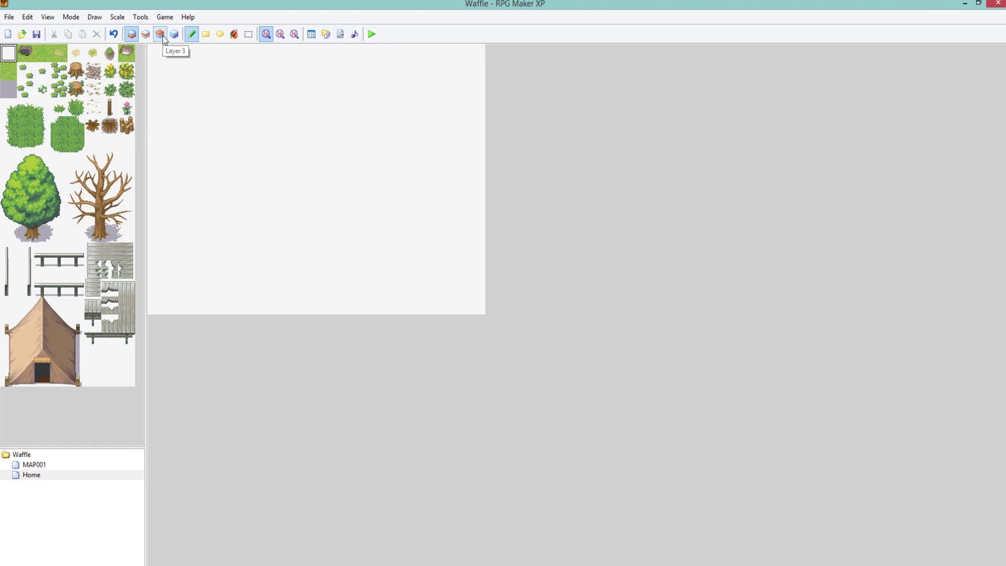
left_click(340, 34)
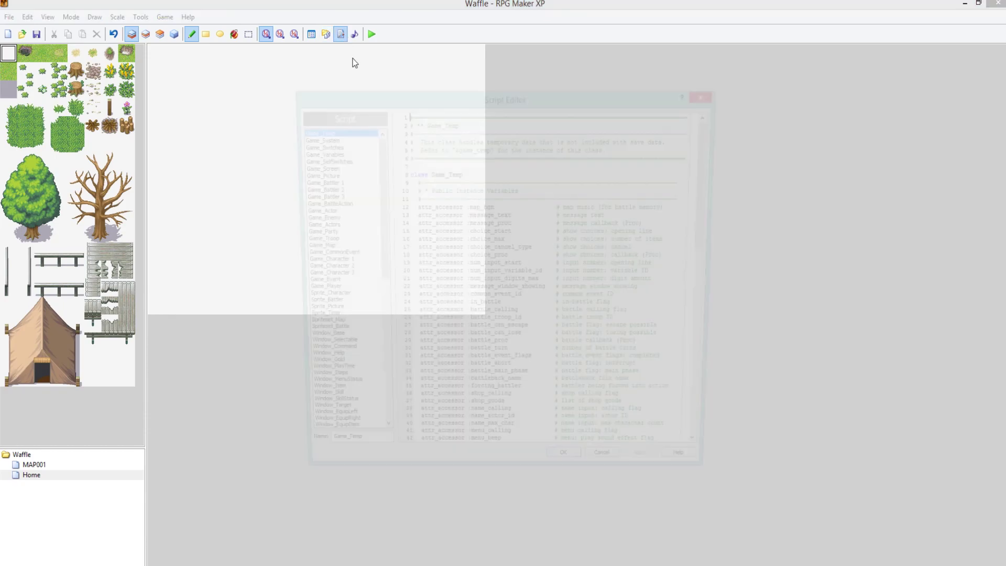
left_click(711, 94)
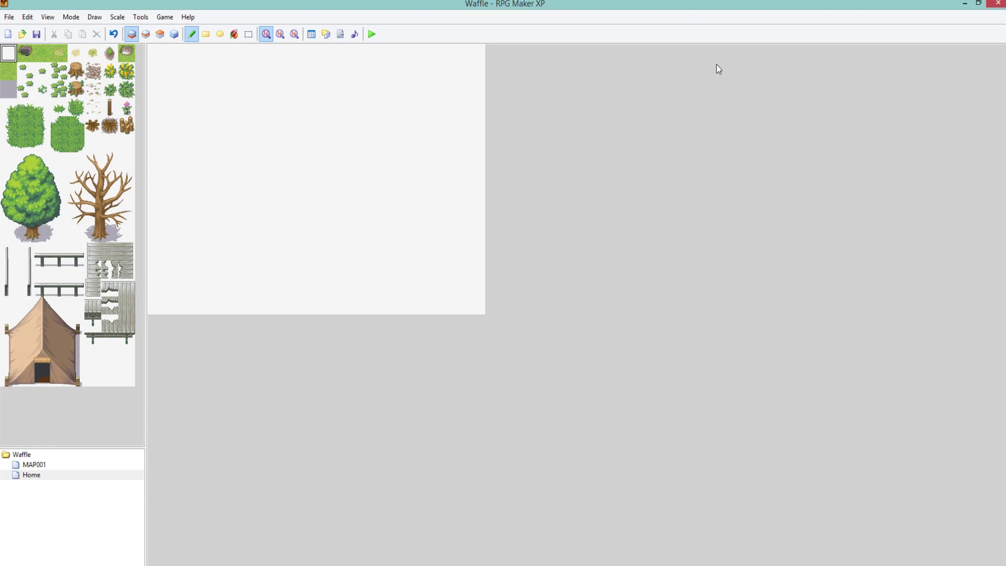